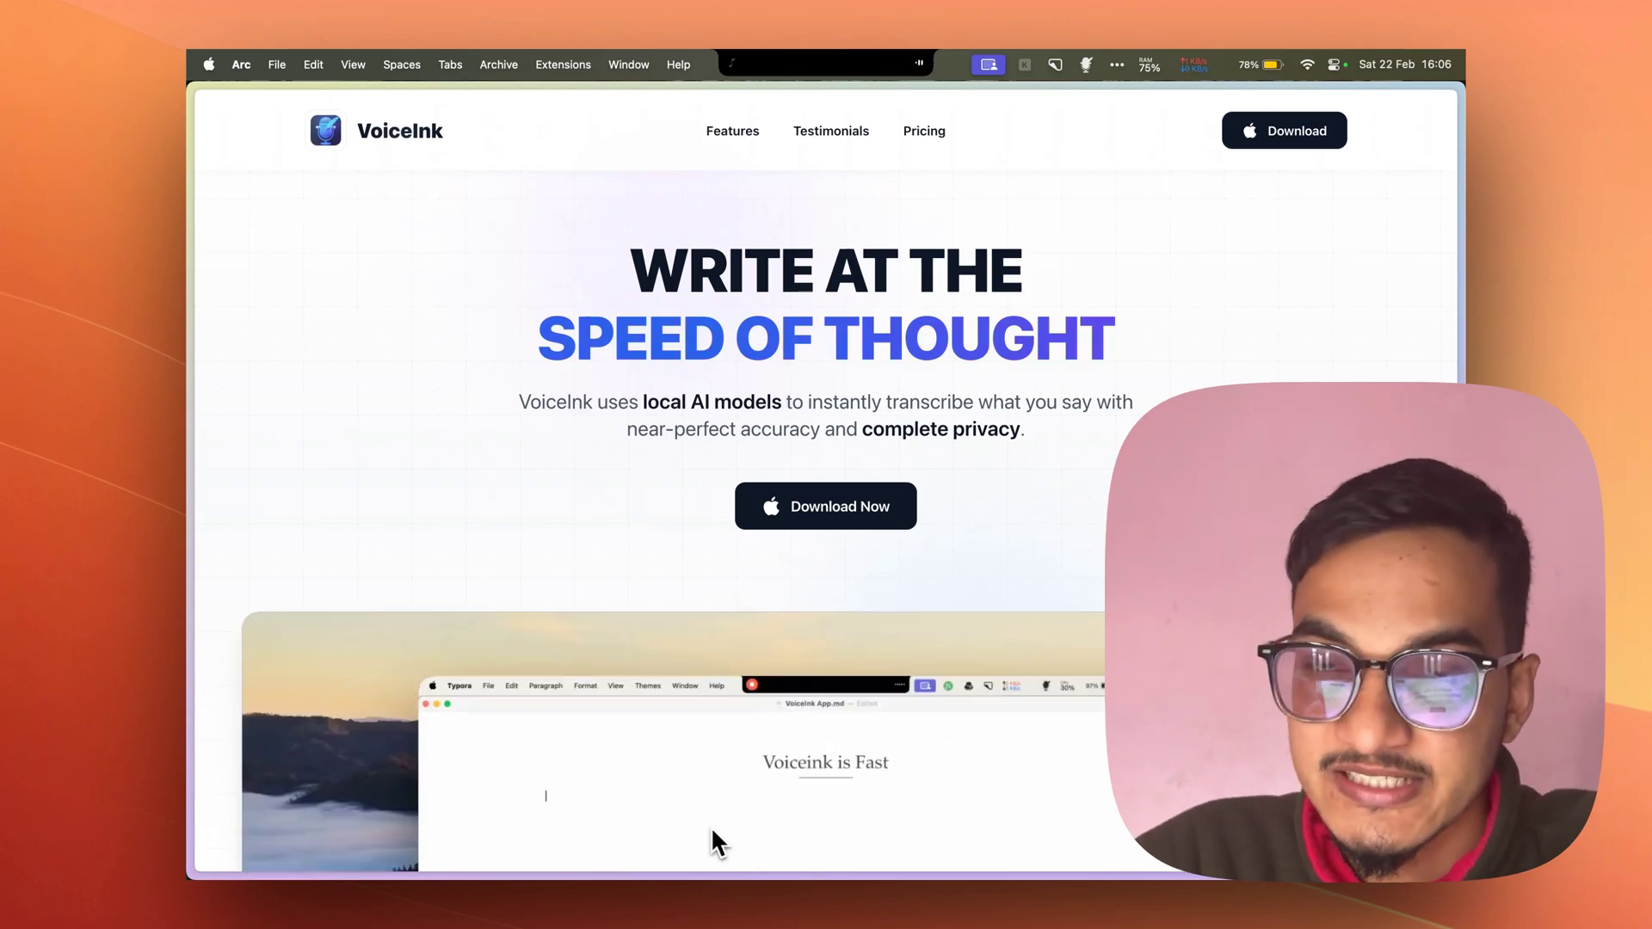
- Look through the VoiceInk landing page from the headline through the demo sections to the Accurate Transcription and Privacy First cards
{"action": "scroll", "coordinate": [826, 516], "scroll_direction": "down", "scroll_amount": 10}
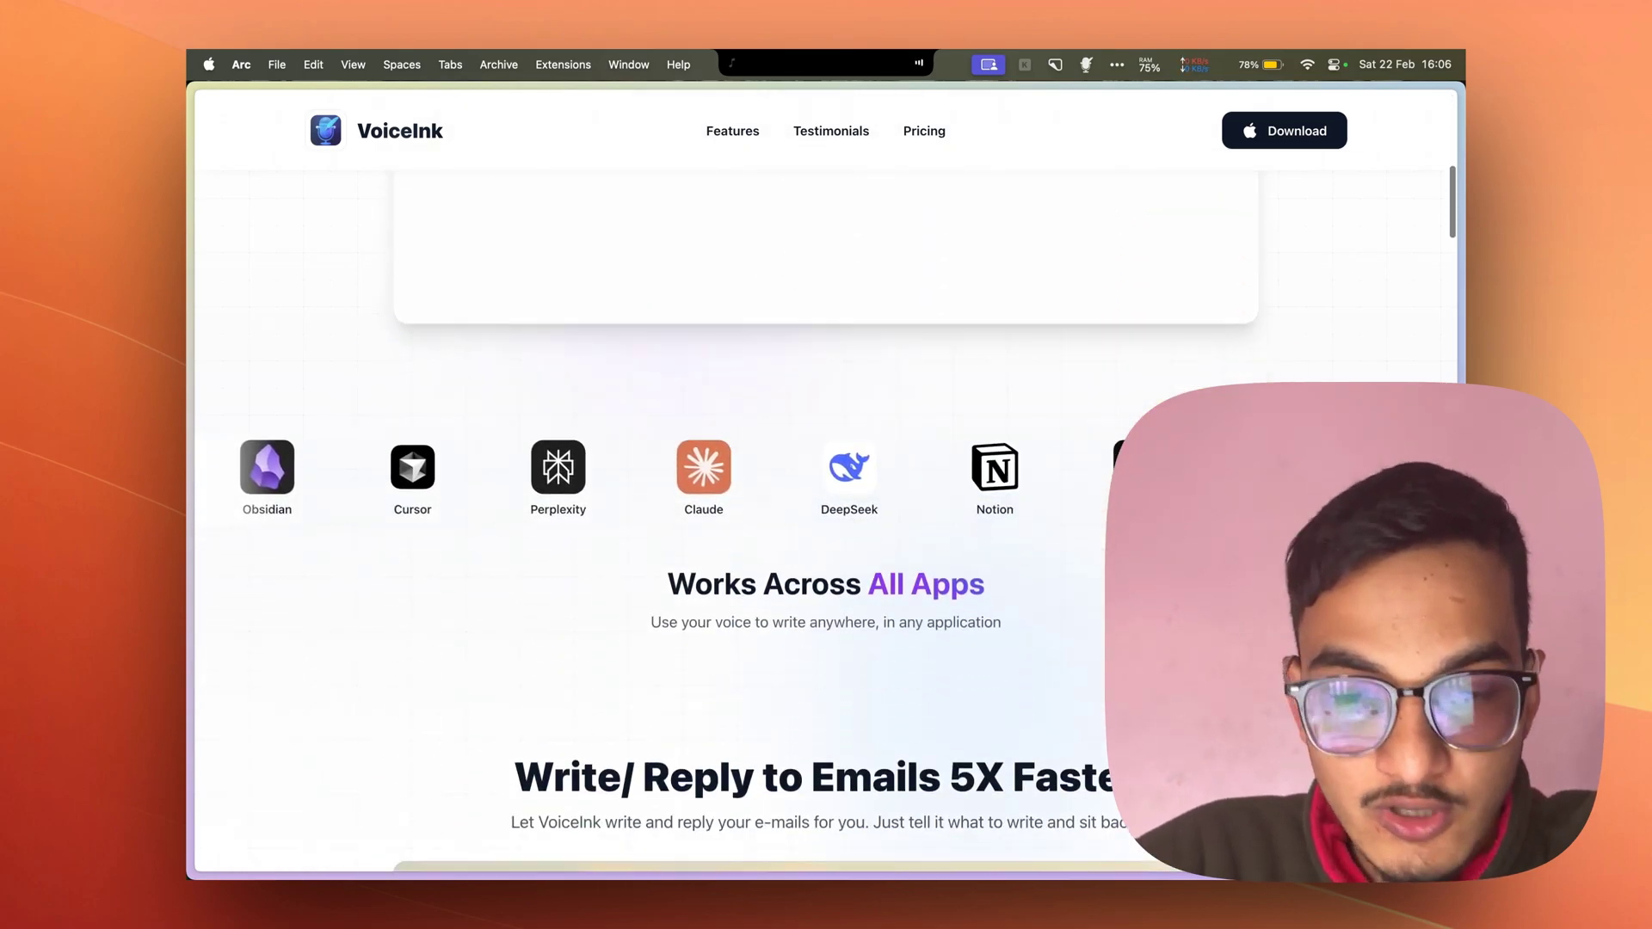
{"action": "scroll", "coordinate": [826, 517], "scroll_direction": "down", "scroll_amount": 2}
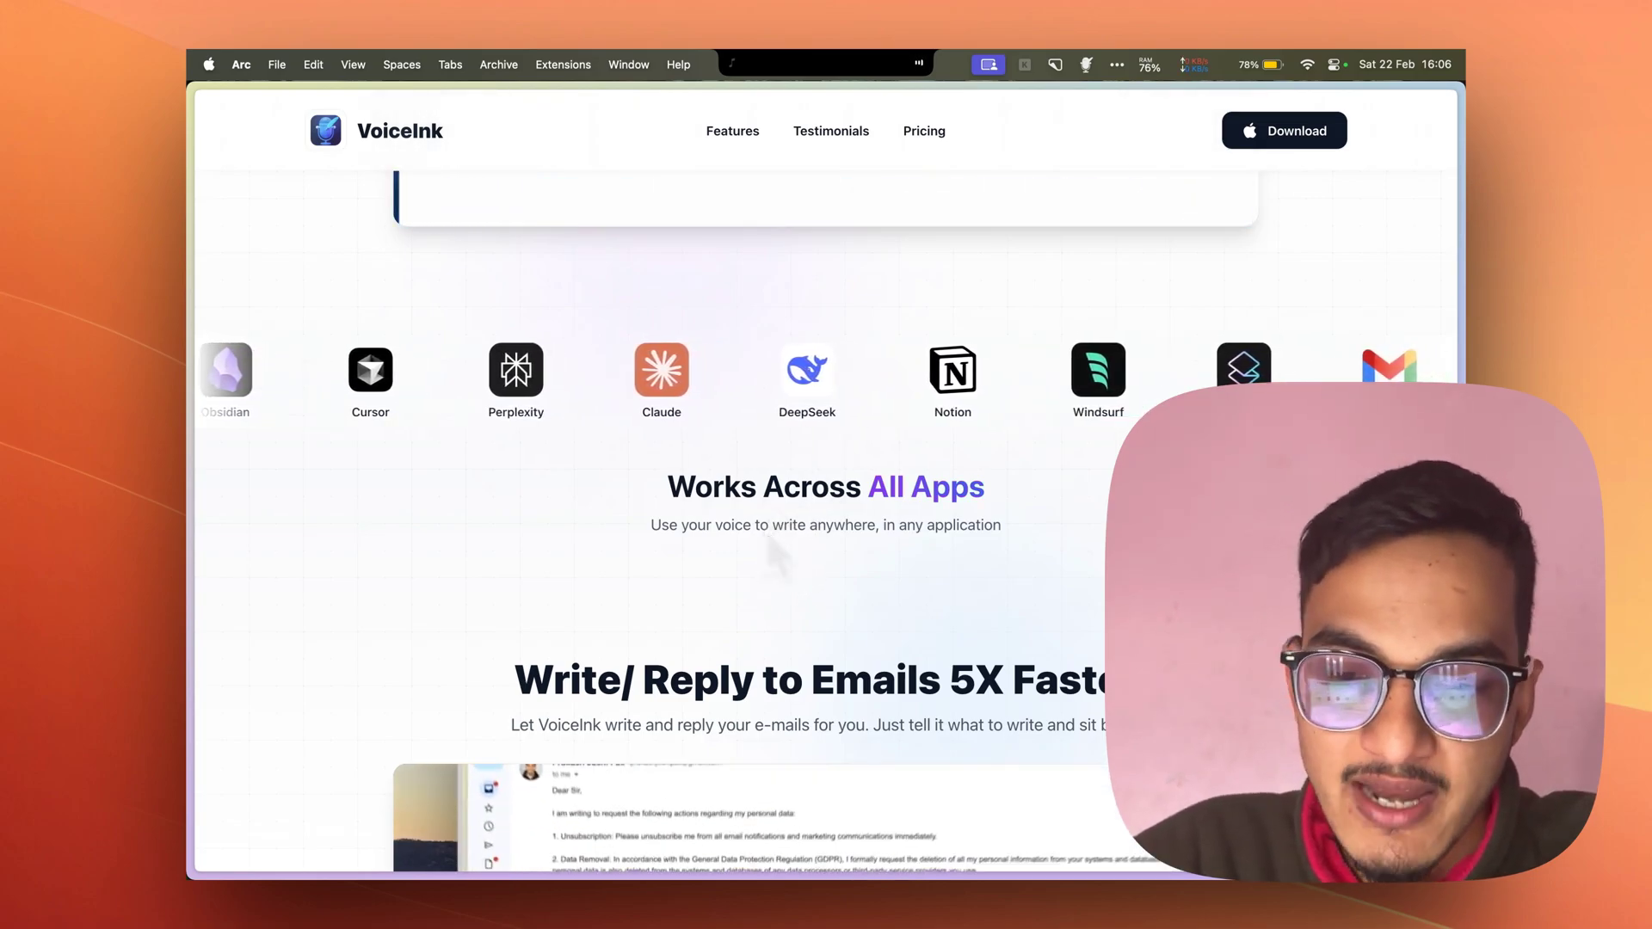
{"action": "scroll", "coordinate": [699, 860], "scroll_direction": "down", "scroll_amount": 2}
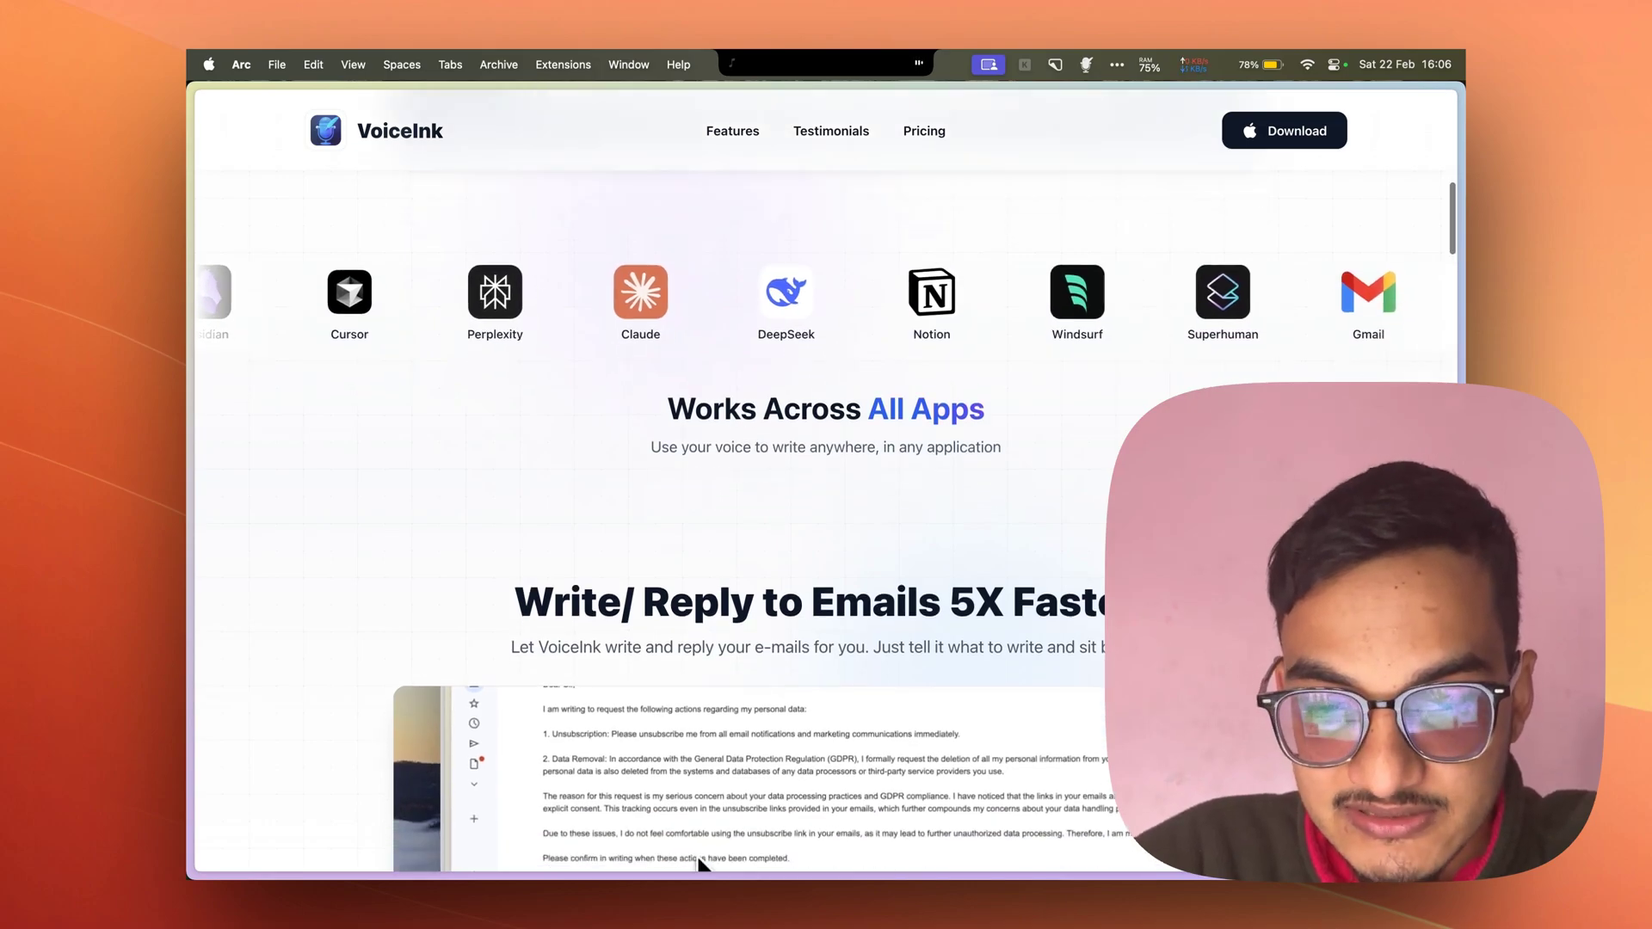
{"action": "scroll", "coordinate": [826, 516], "scroll_direction": "down", "scroll_amount": 5}
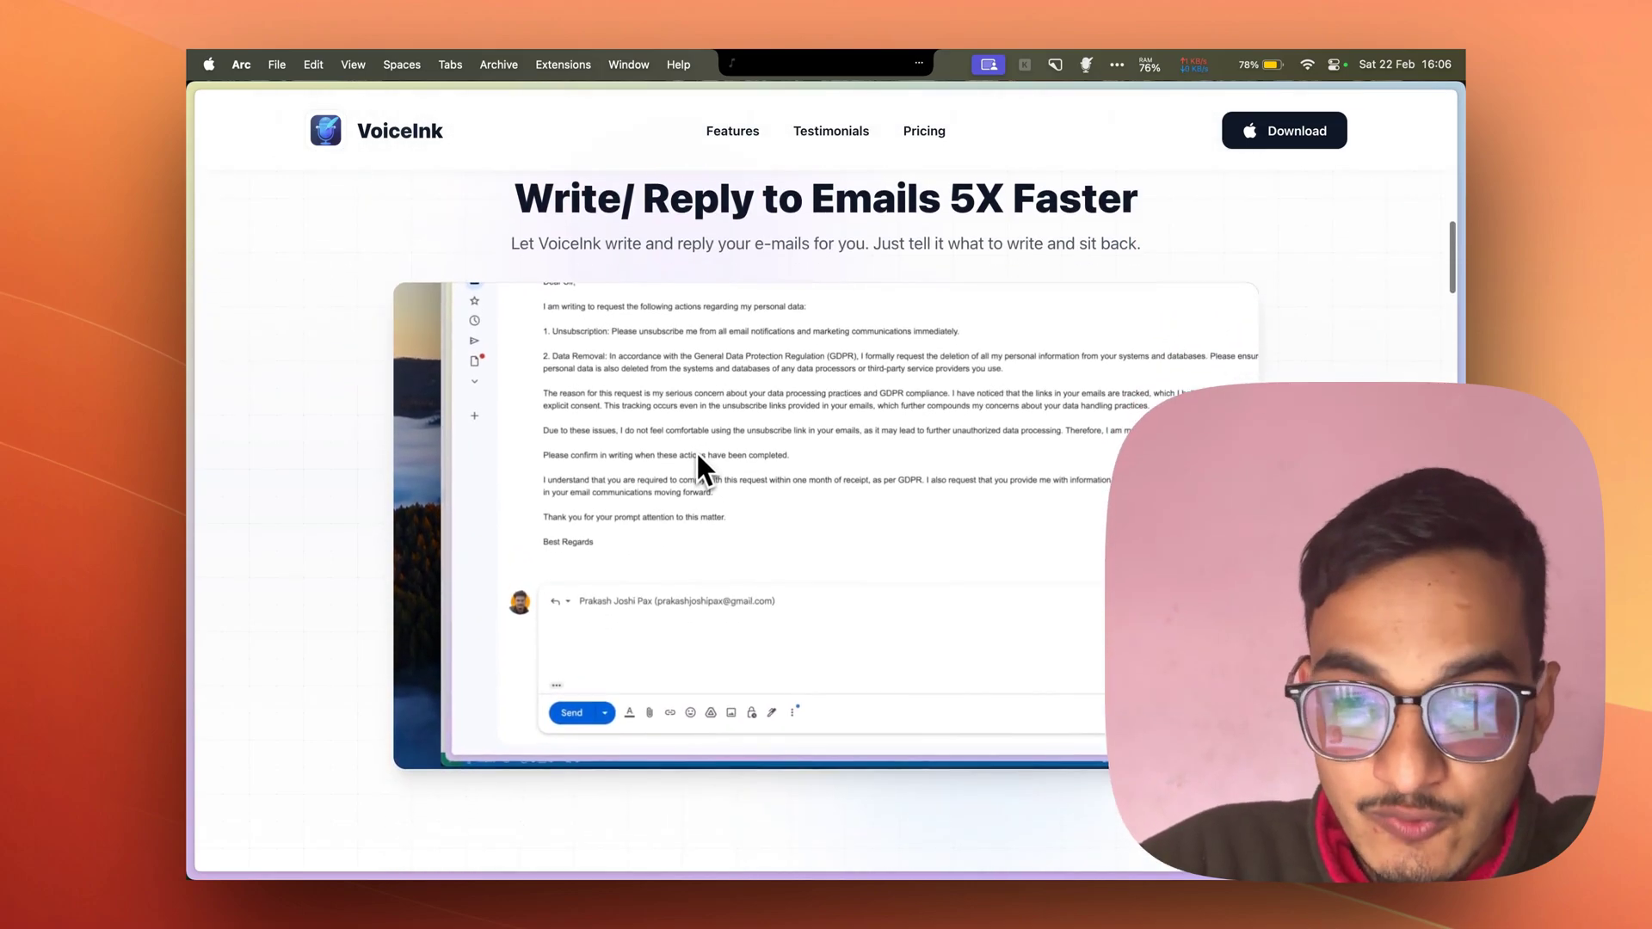
{"action": "scroll", "coordinate": [826, 516], "scroll_direction": "down", "scroll_amount": 4}
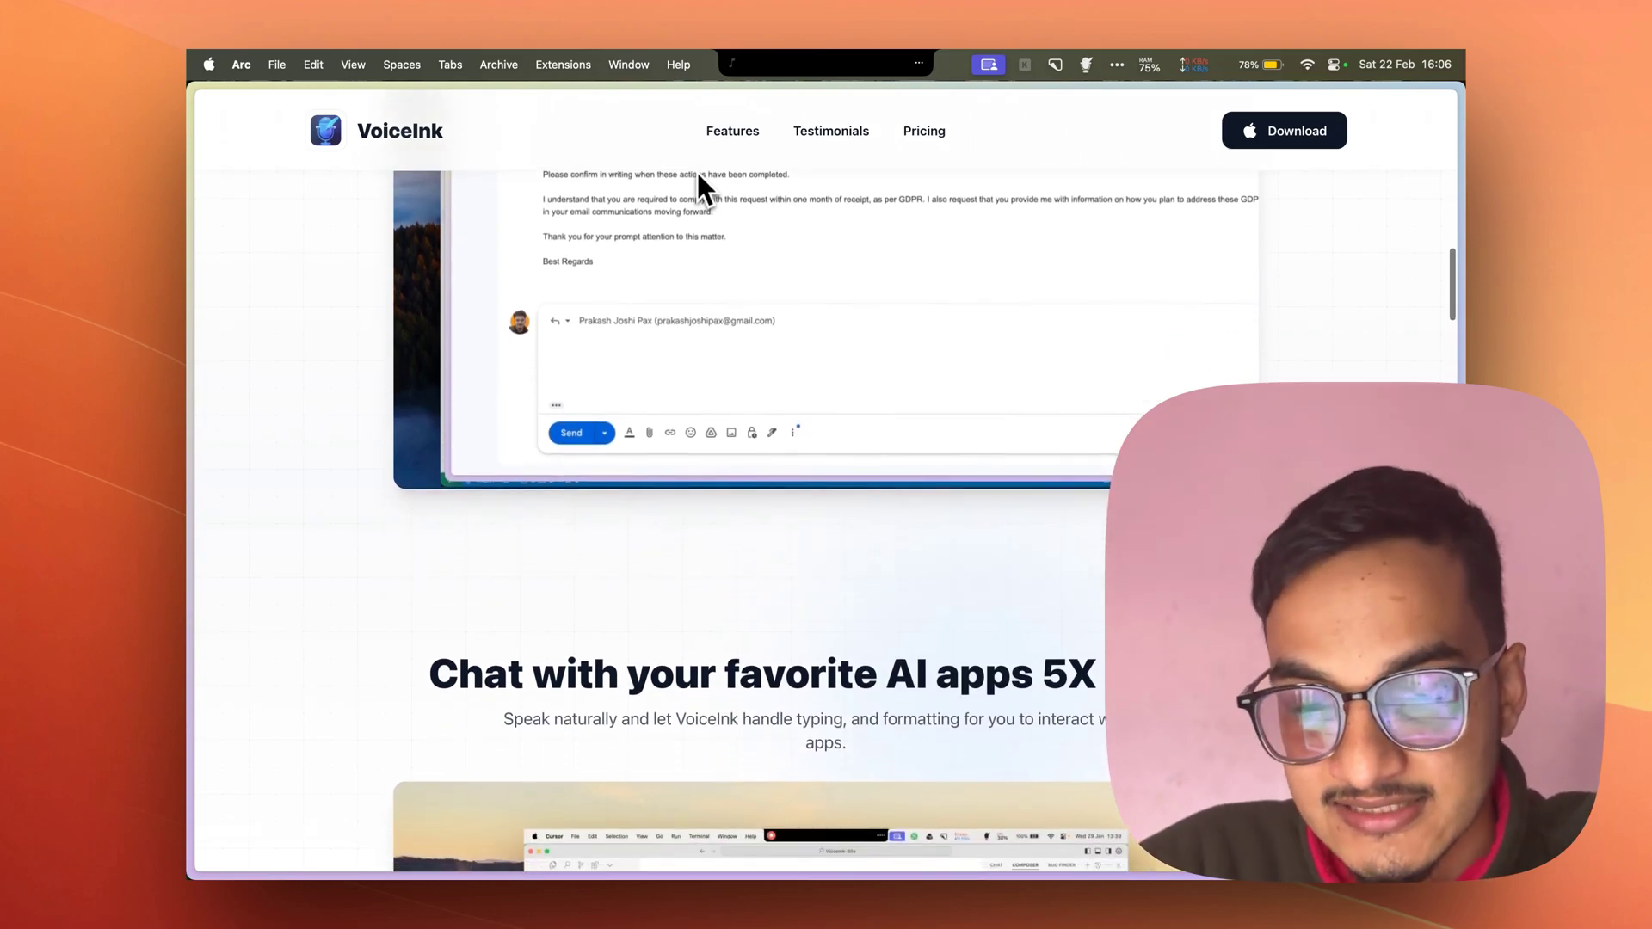
{"action": "scroll", "coordinate": [826, 516], "scroll_direction": "down", "scroll_amount": 2}
{"action": "scroll", "coordinate": [826, 516], "scroll_direction": "down", "scroll_amount": 2}
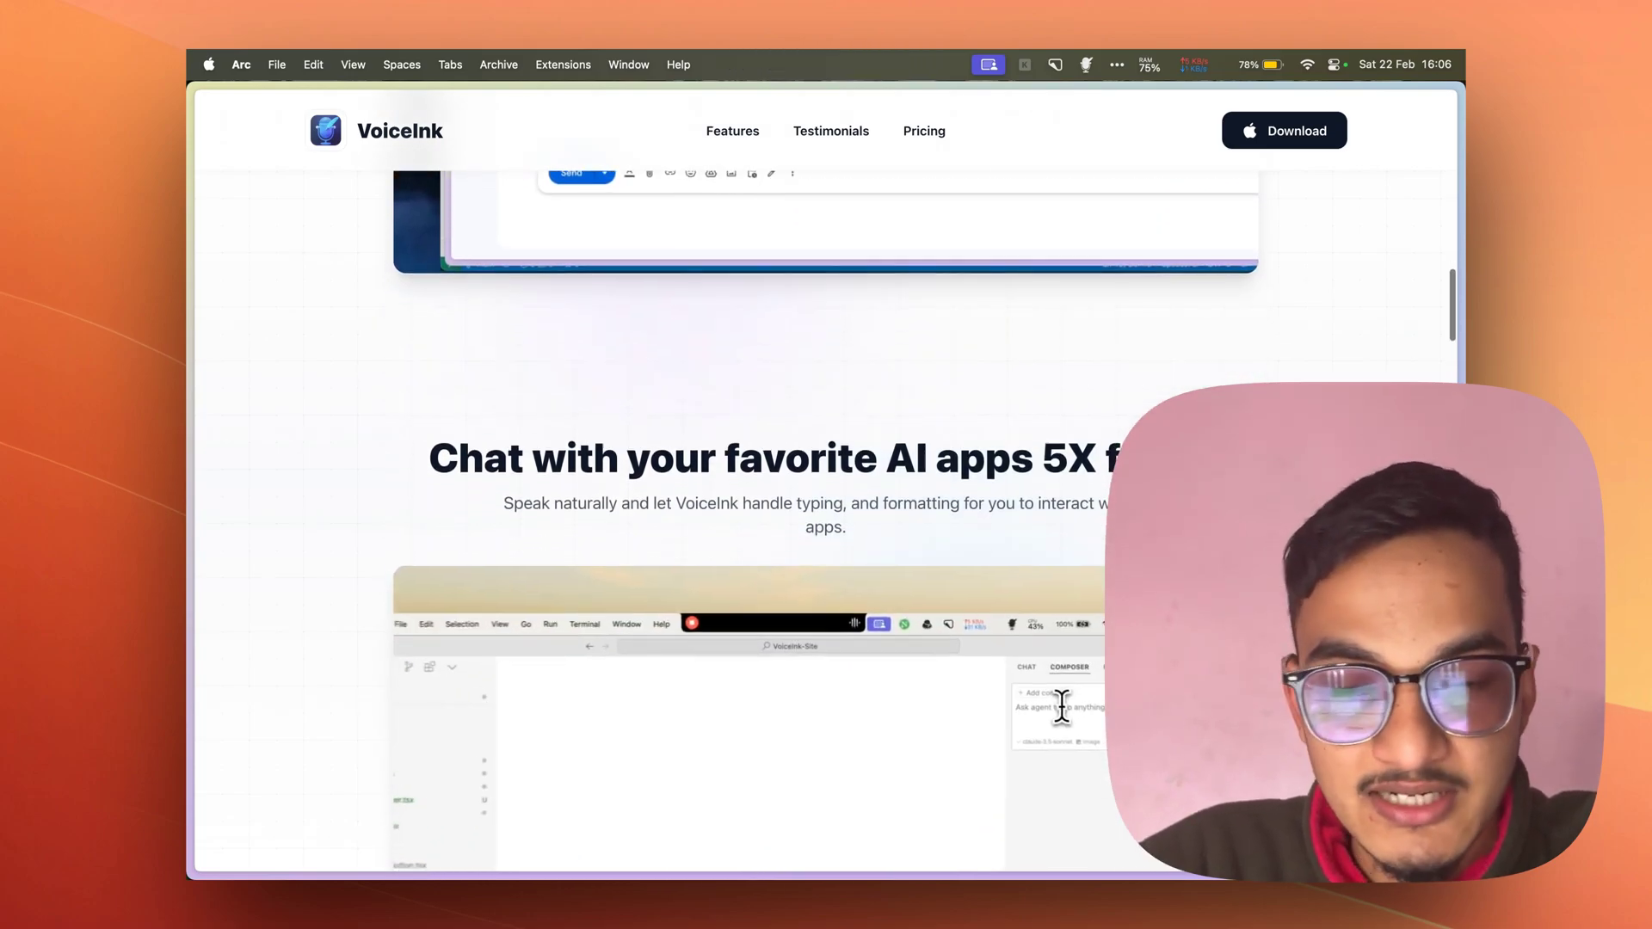
{"action": "scroll", "coordinate": [826, 517], "scroll_direction": "down", "scroll_amount": 10}
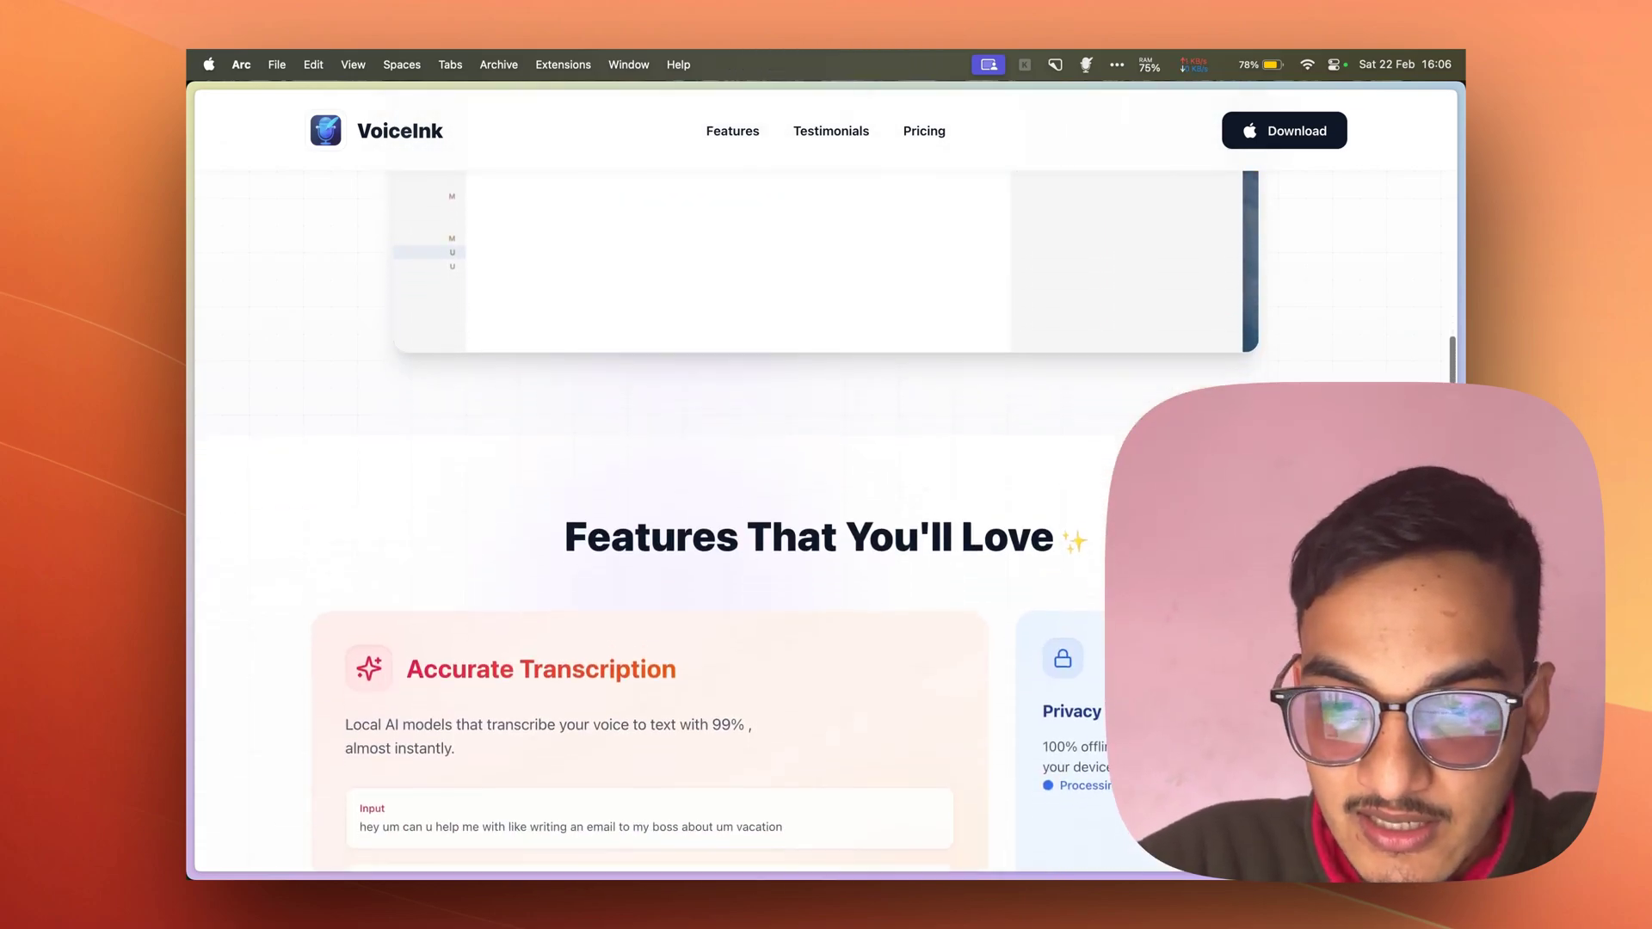
{"action": "scroll", "coordinate": [826, 516], "scroll_direction": "down", "scroll_amount": 3}
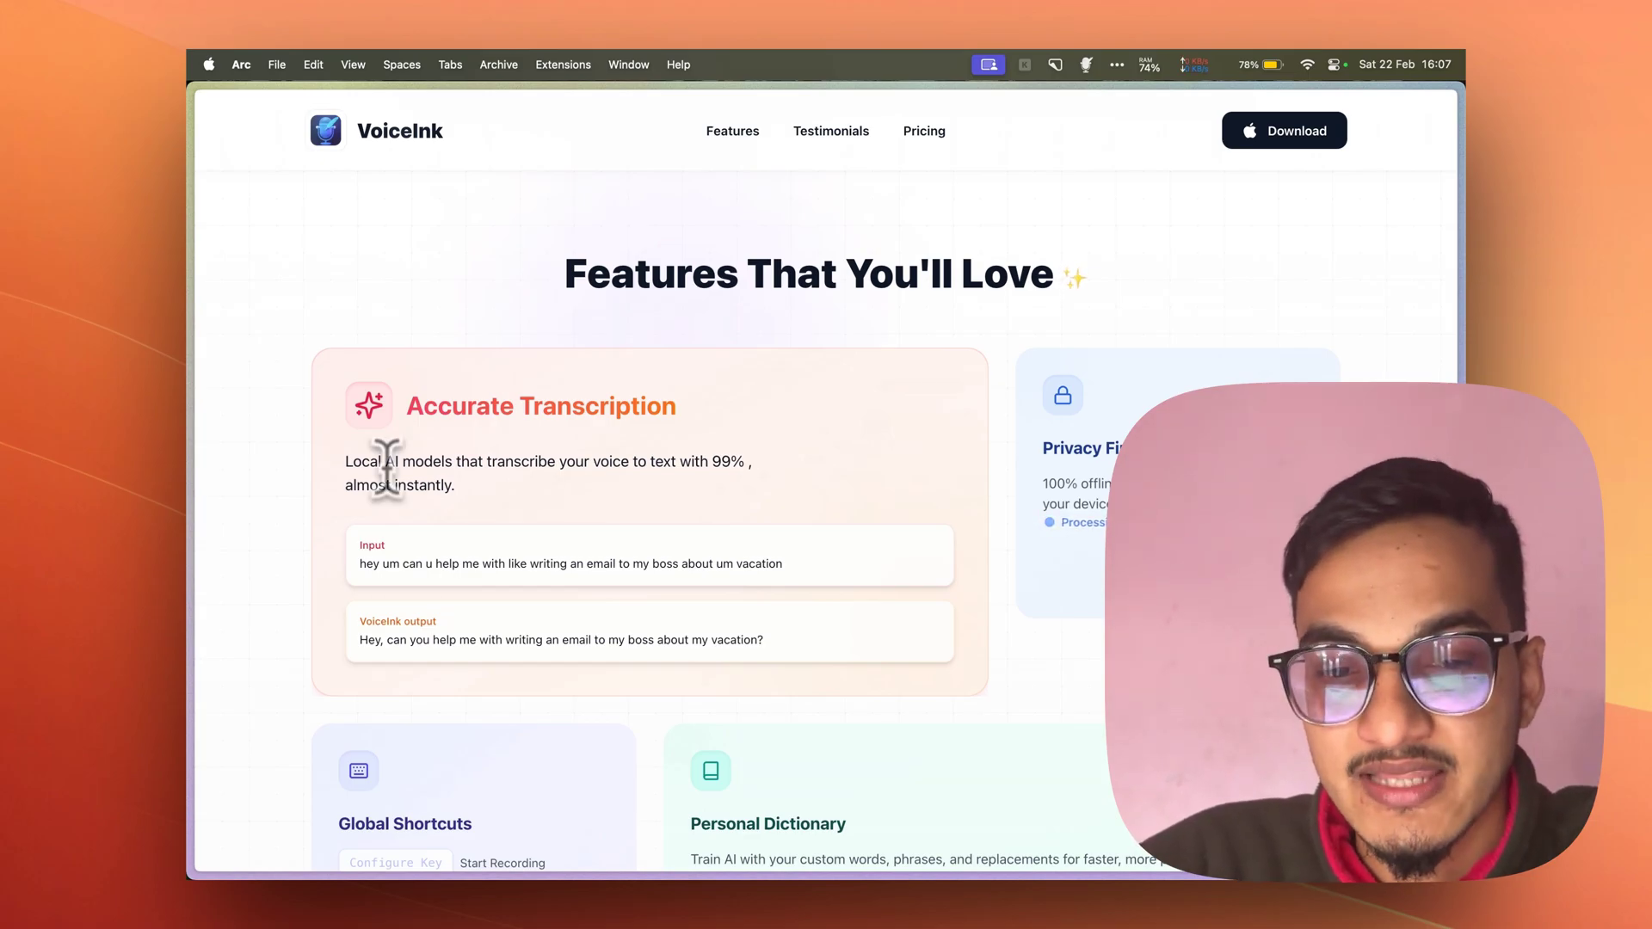
{"action": "scroll", "coordinate": [418, 469], "scroll_direction": "down", "scroll_amount": 2}
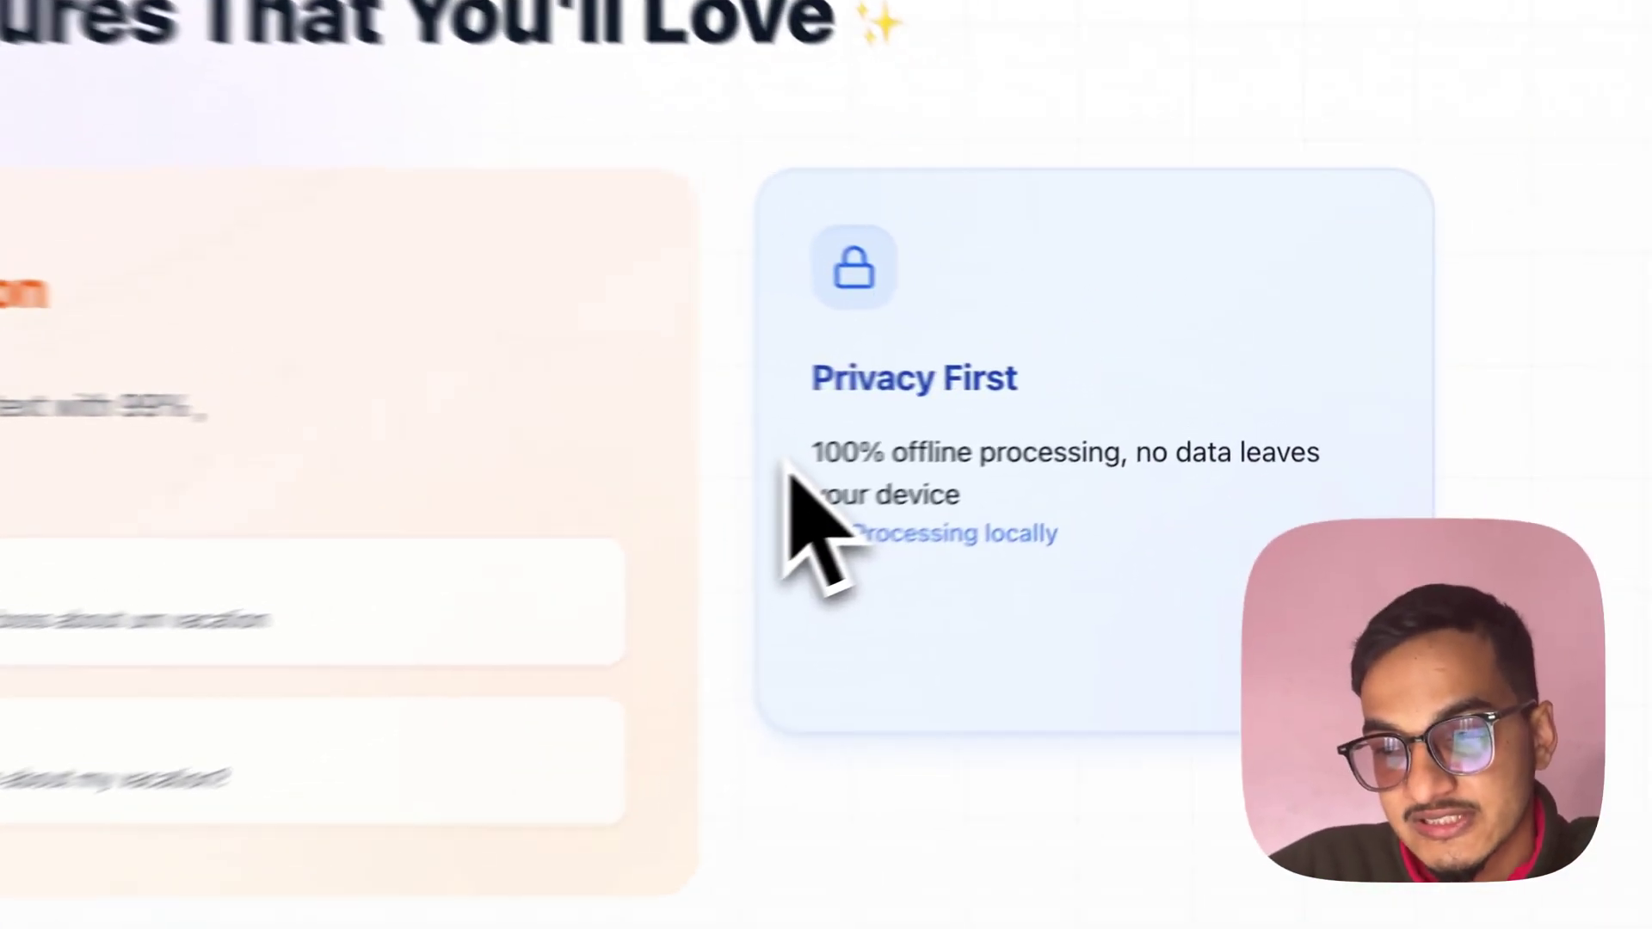
{"action": "scroll", "coordinate": [912, 517], "scroll_direction": "down", "scroll_amount": 5}
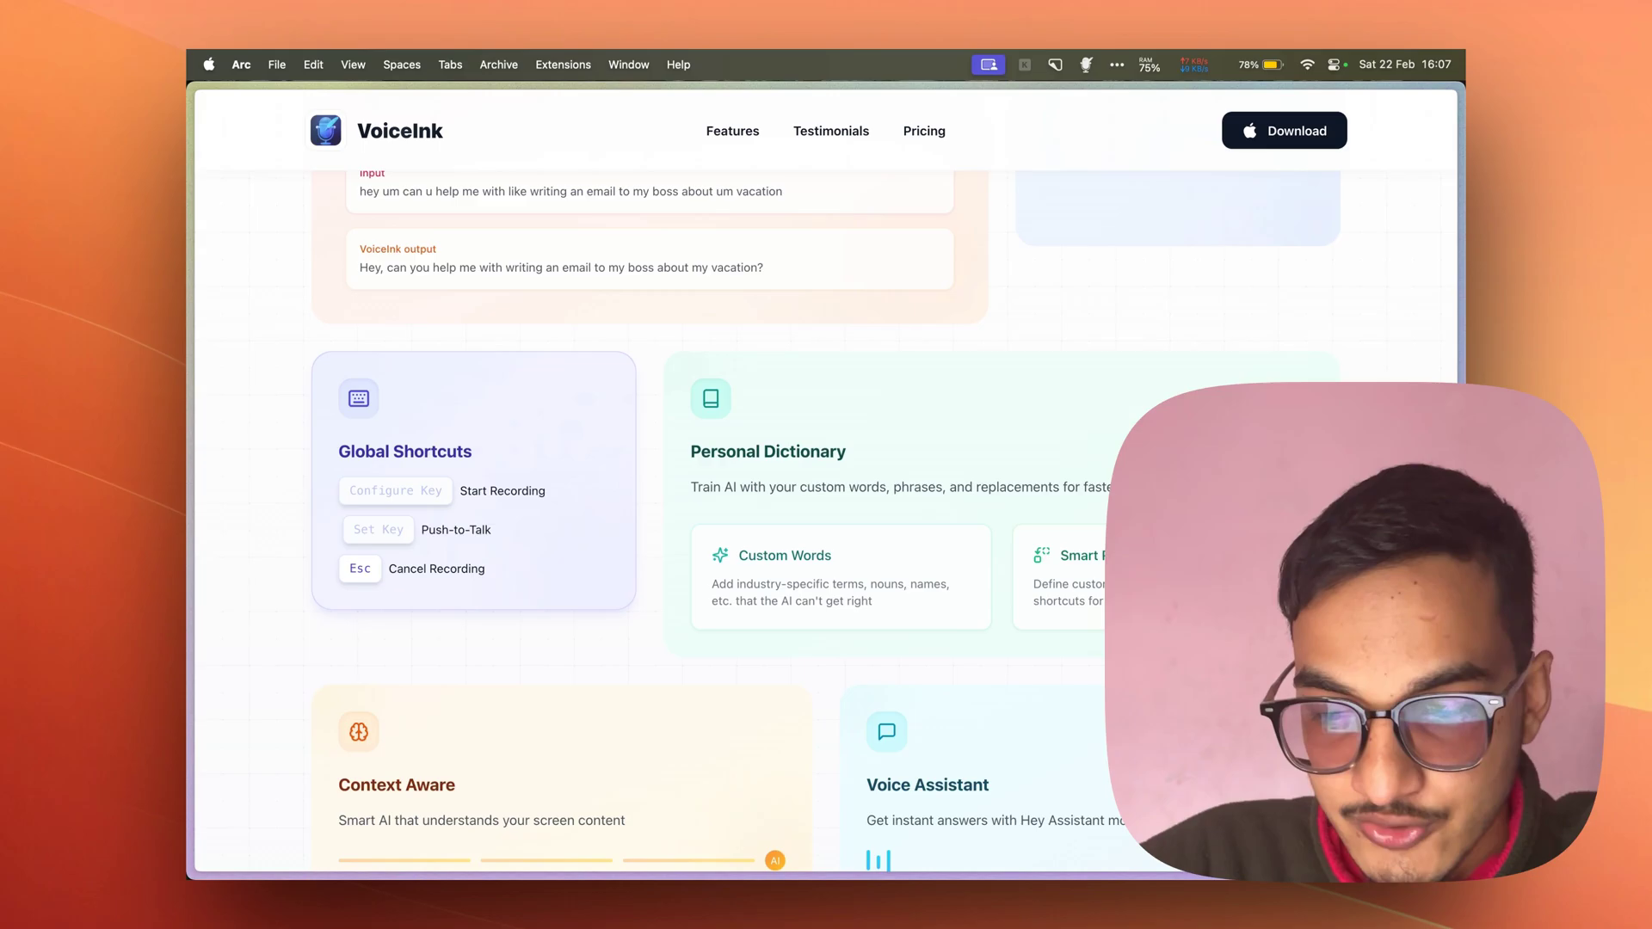
- Start the VoiceInk mini recorder, turn on AI enhancement and switch to the Meeting mode, dismissing the recorder at the end
{"action": "key", "text": "alt"}
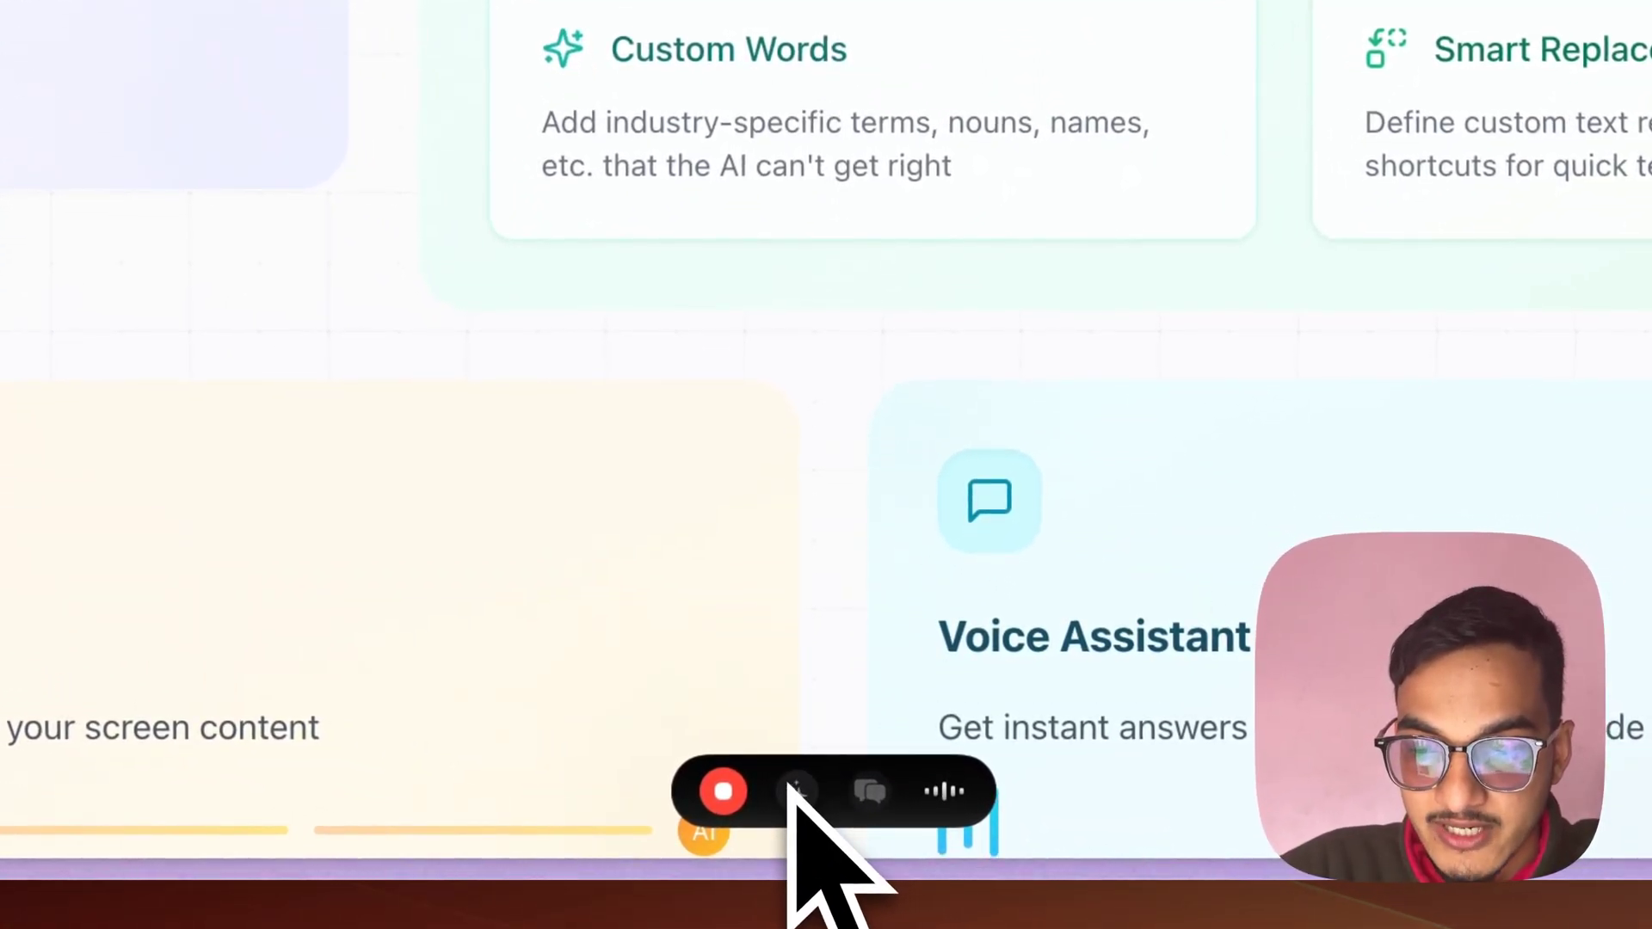
{"action": "key", "text": "super+e"}
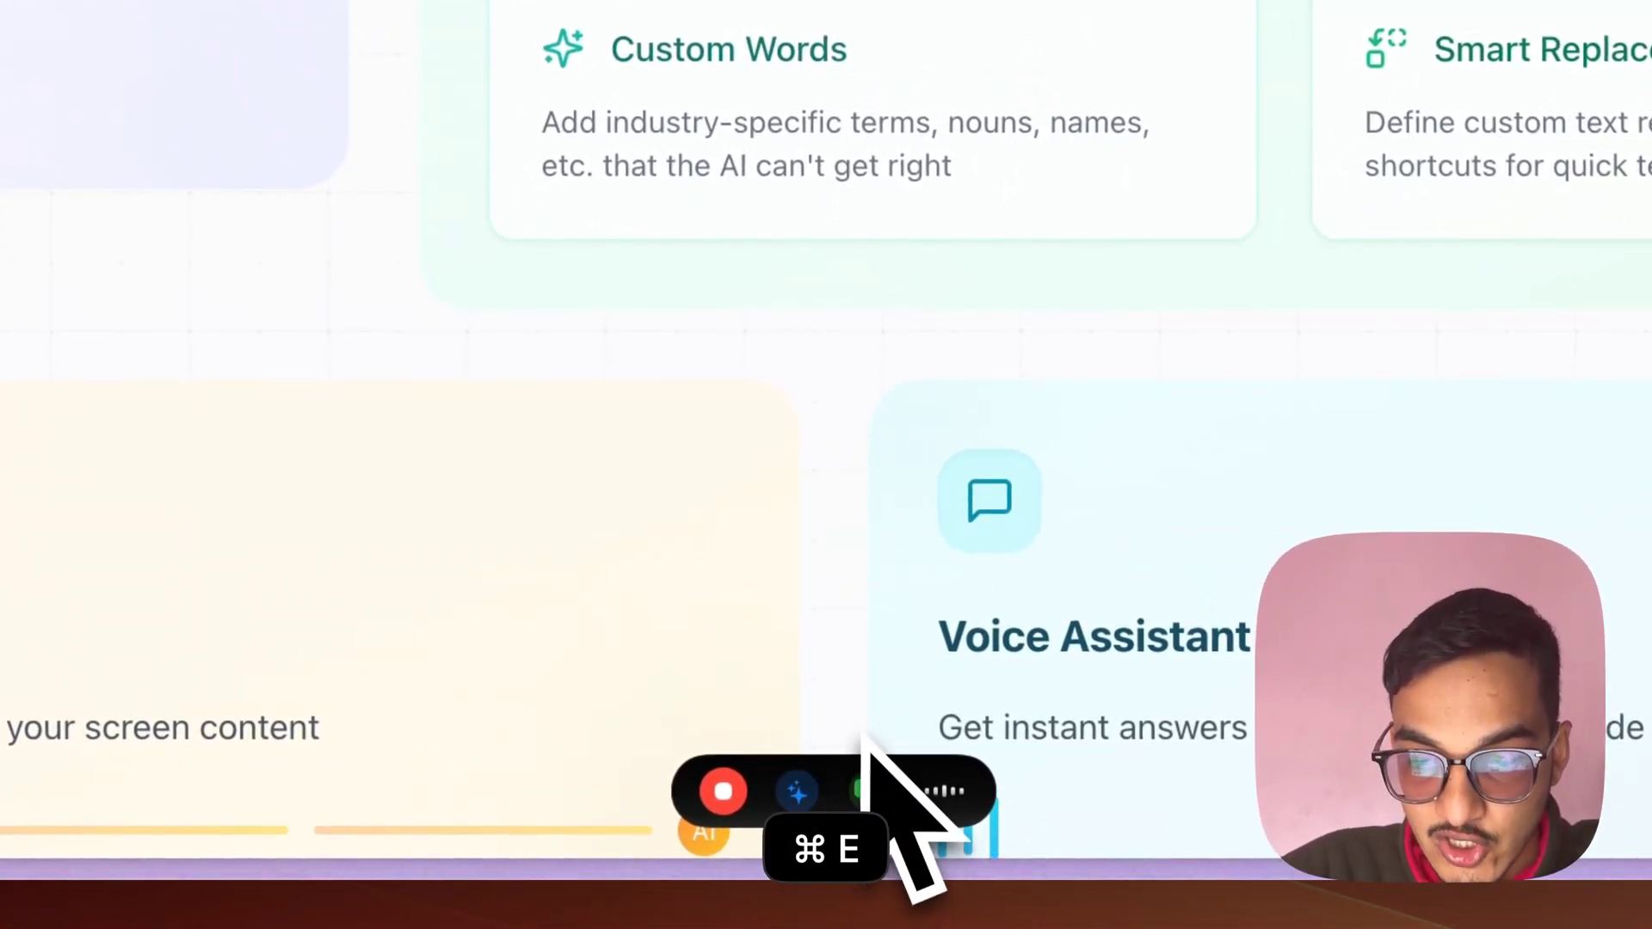
{"action": "key", "text": "super+2"}
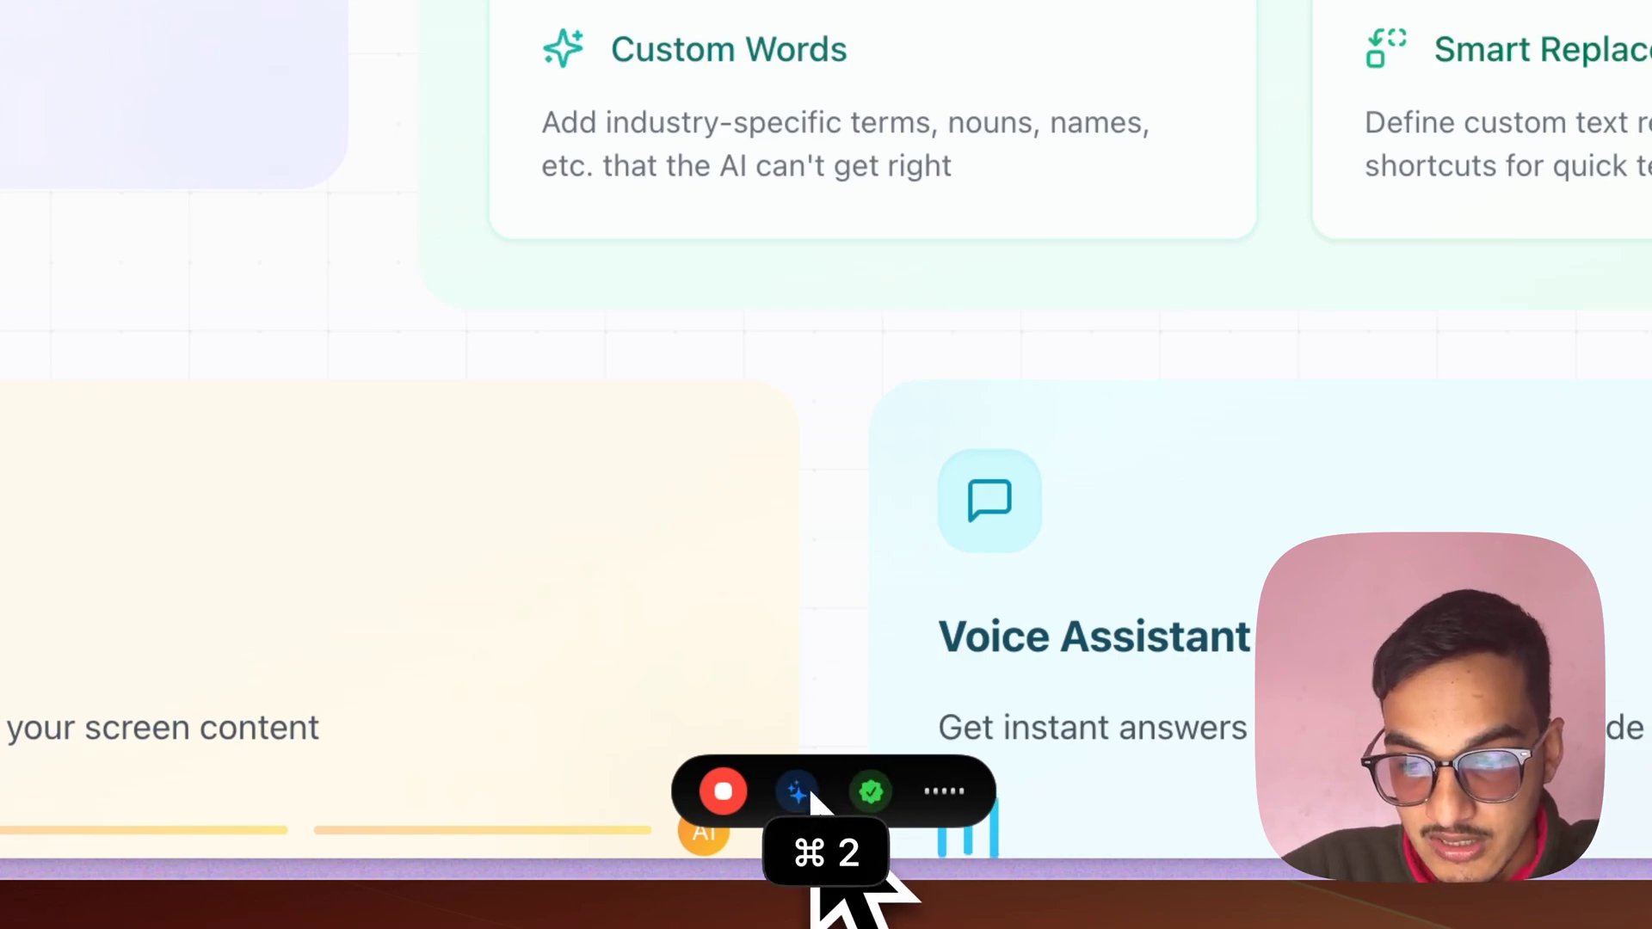
{"action": "key", "text": "super+4"}
{"action": "key", "text": "super+4"}
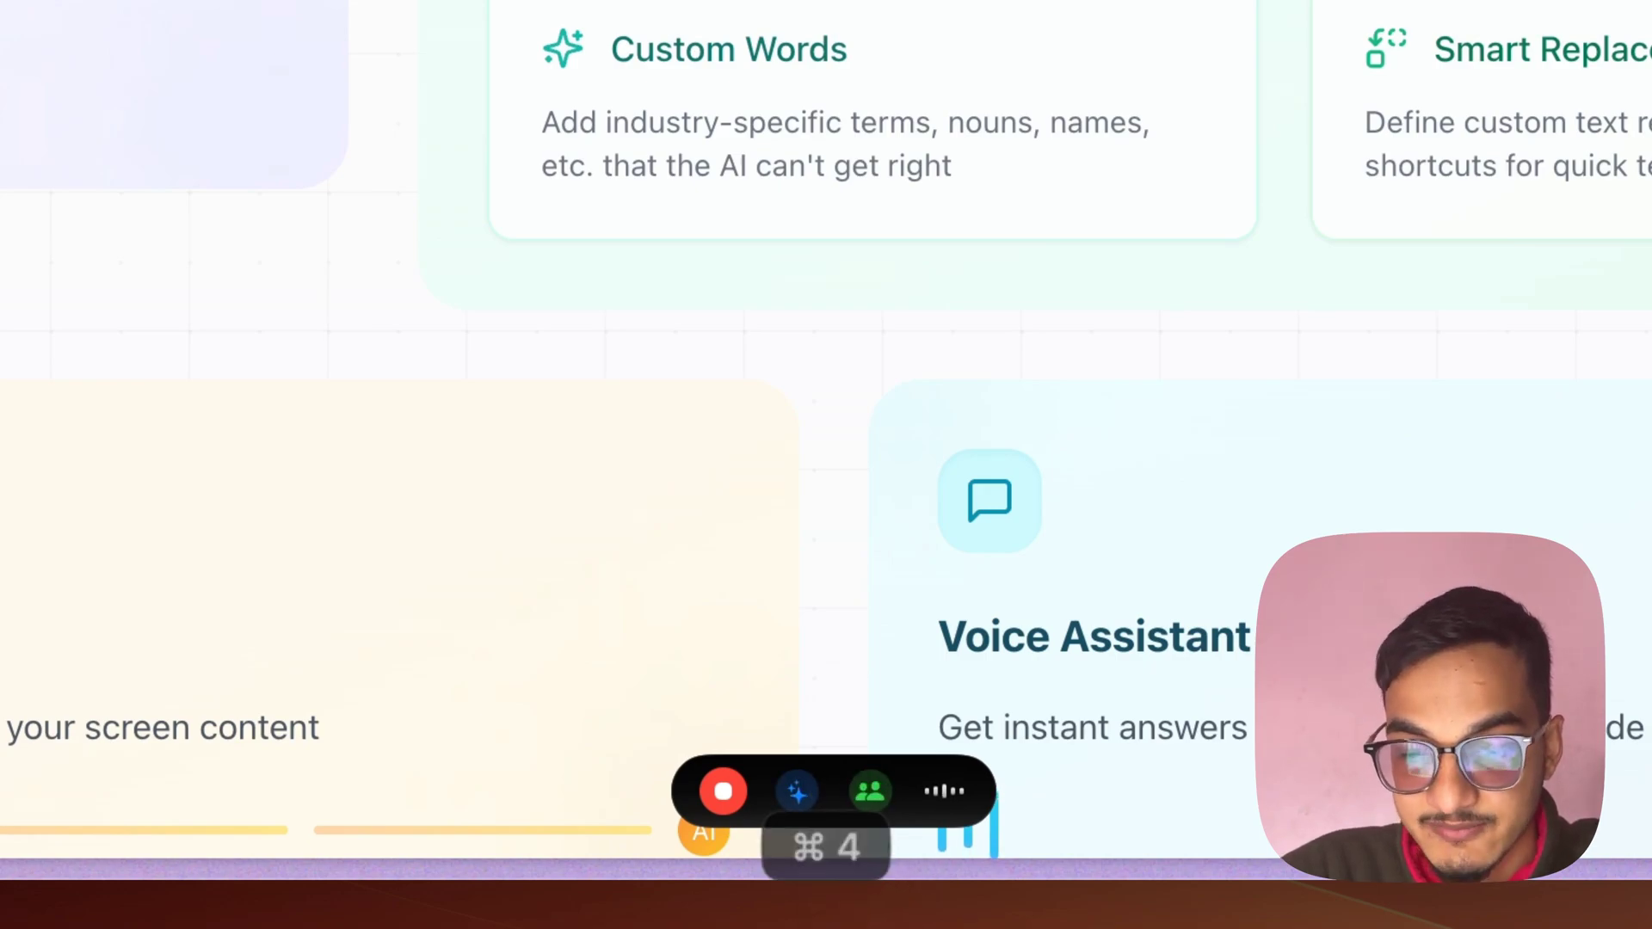
{"action": "key", "text": "super+Escape"}
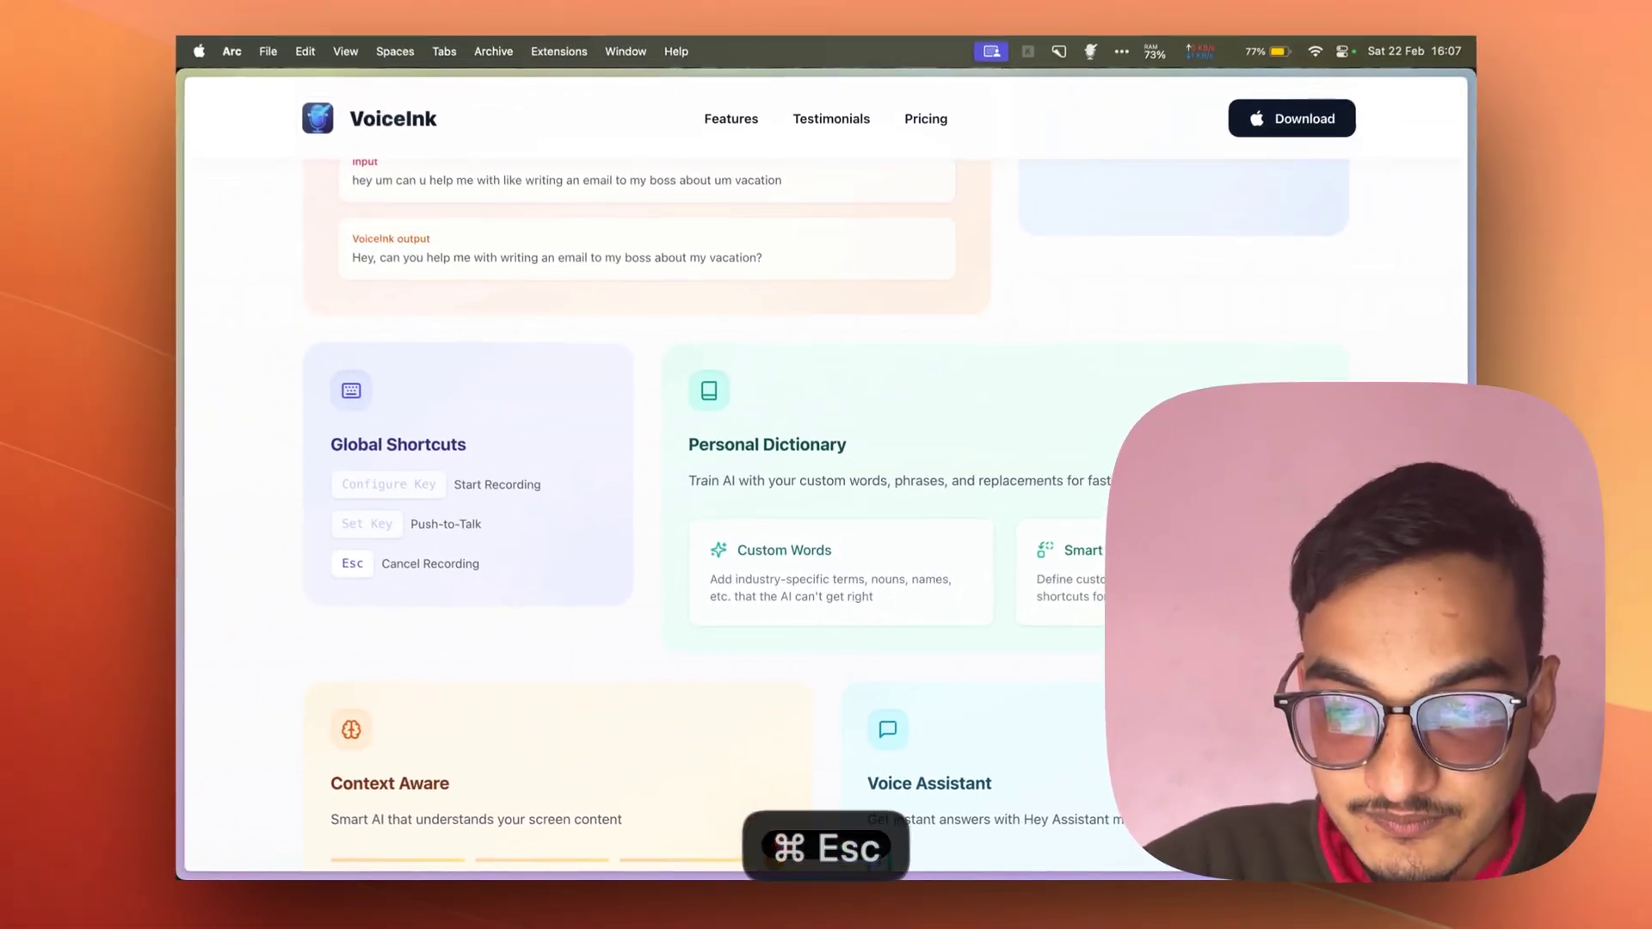
- Examine the Personal Dictionary, Context Aware and Voice Assistant feature cards, highlighting the Context Aware description
{"action": "scroll", "coordinate": [826, 516], "scroll_direction": "down", "scroll_amount": 1}
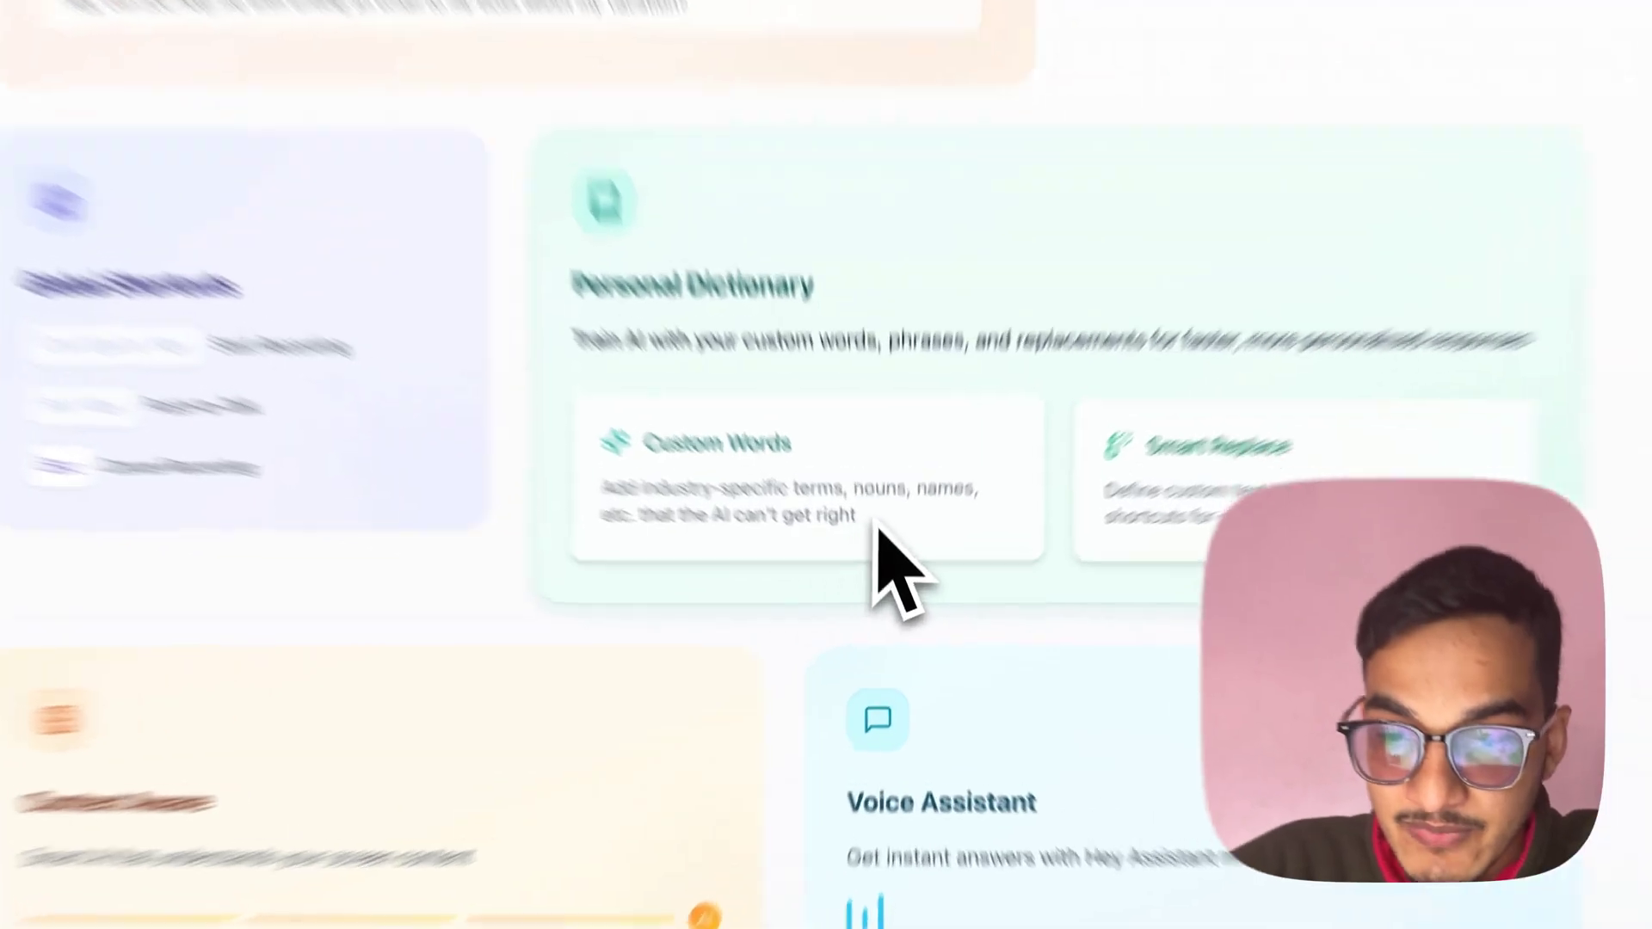
{"action": "left_click_drag", "start_coordinate": [875, 560], "coordinate": [835, 549]}
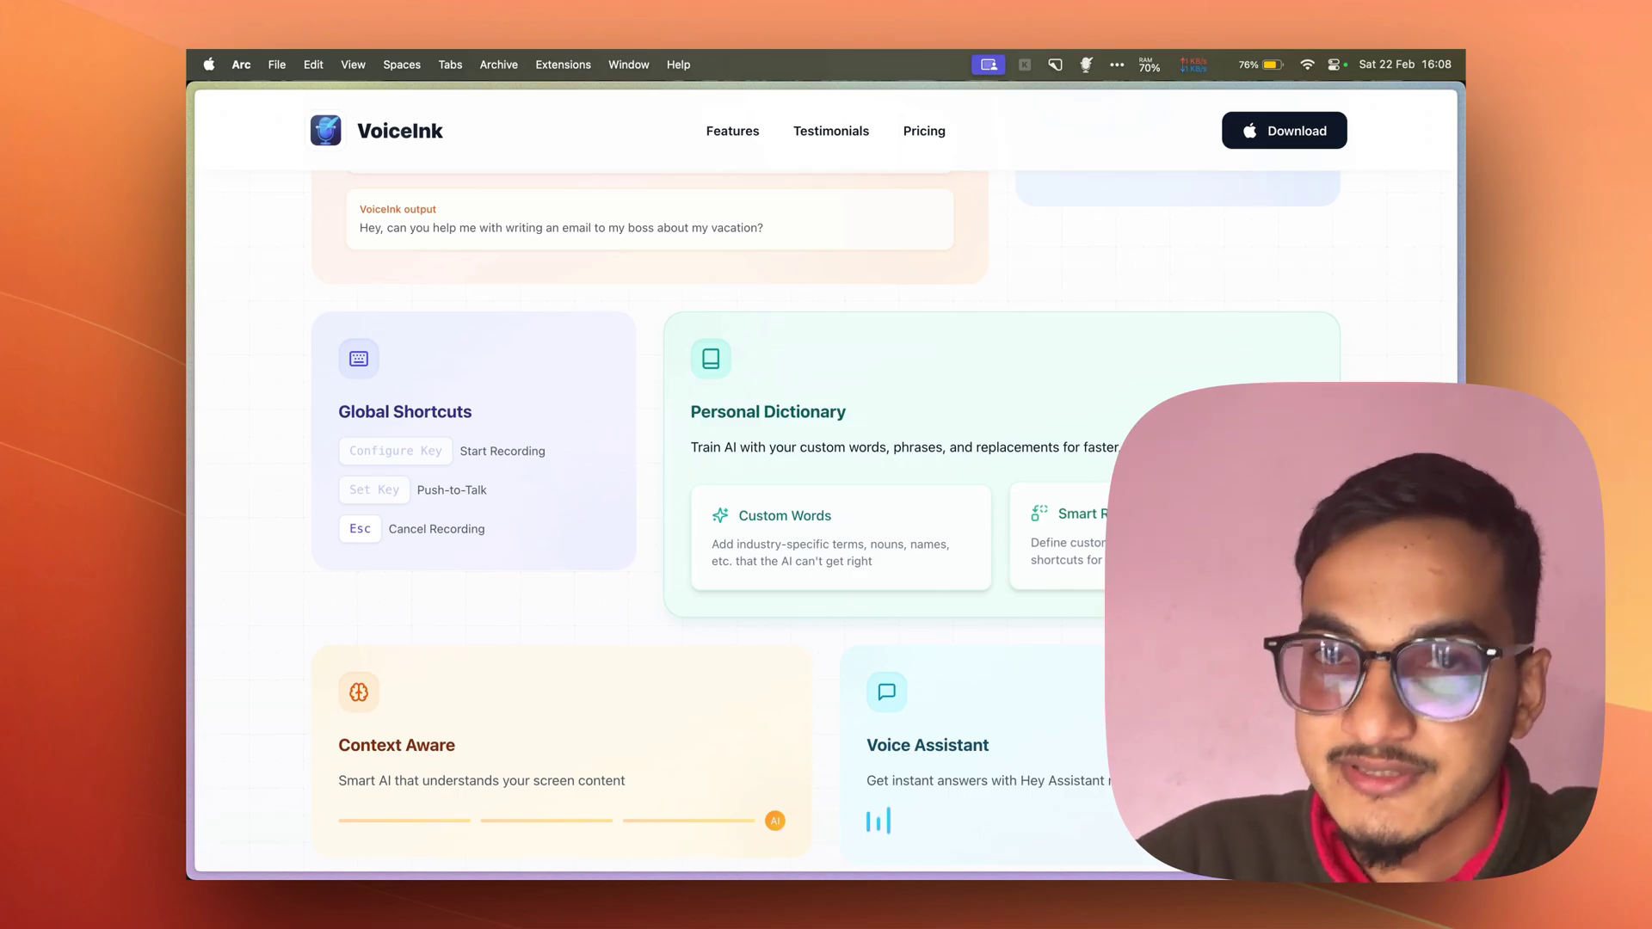
{"action": "scroll", "coordinate": [938, 742], "scroll_direction": "down", "scroll_amount": 3}
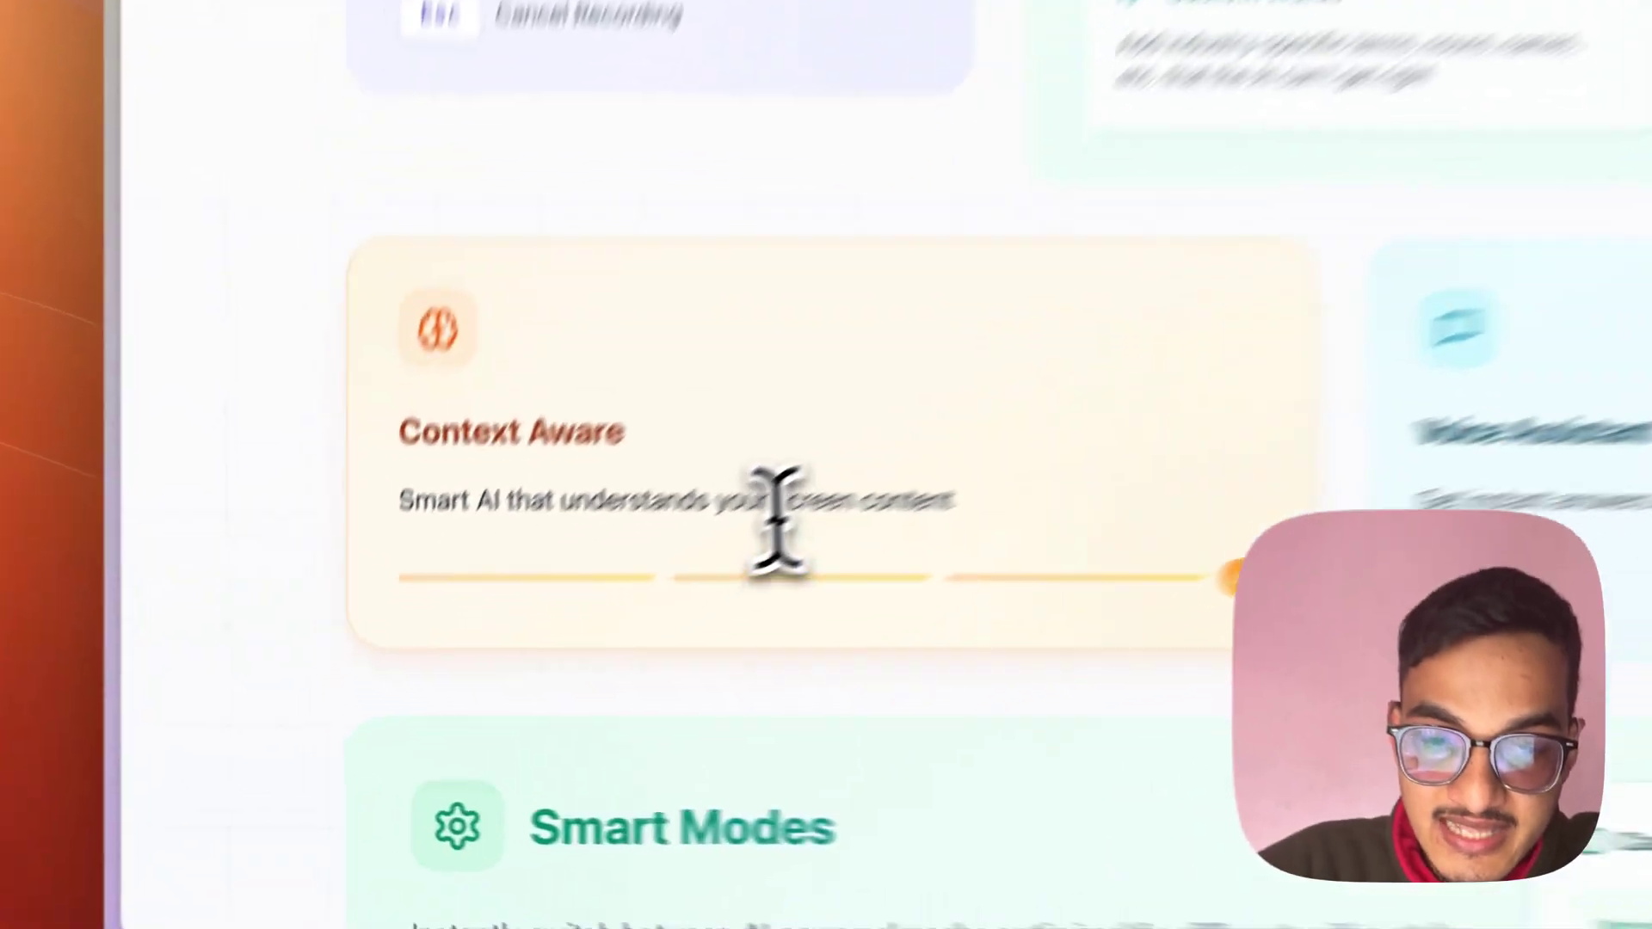
{"action": "triple_click", "coordinate": [529, 648]}
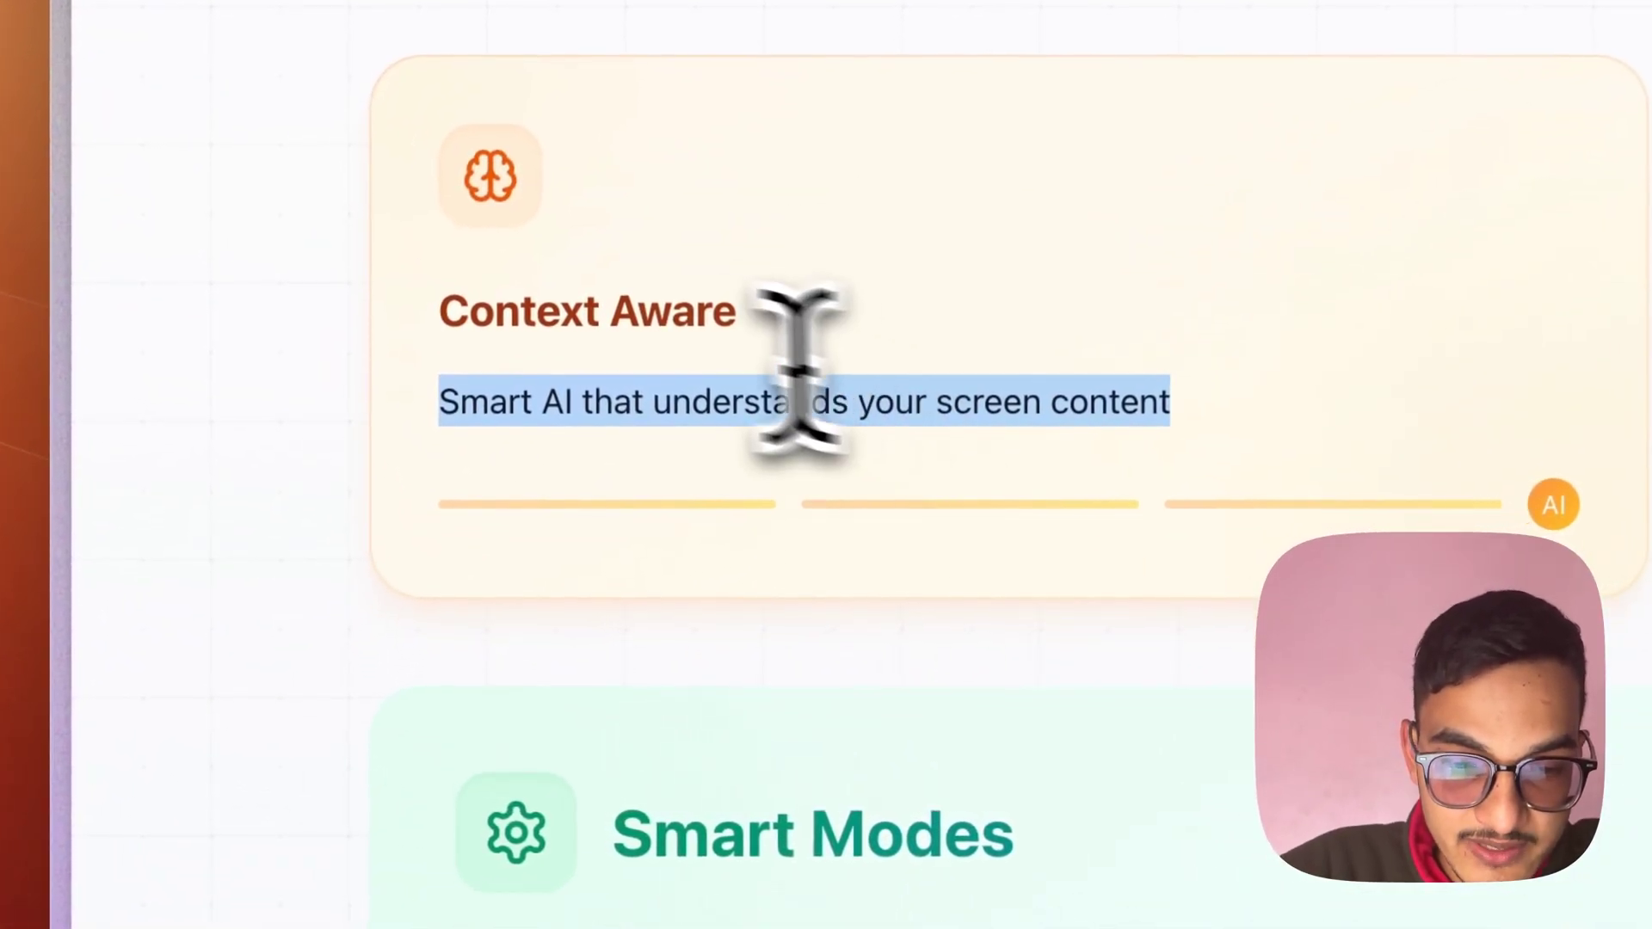
{"action": "left_click", "coordinate": [546, 297]}
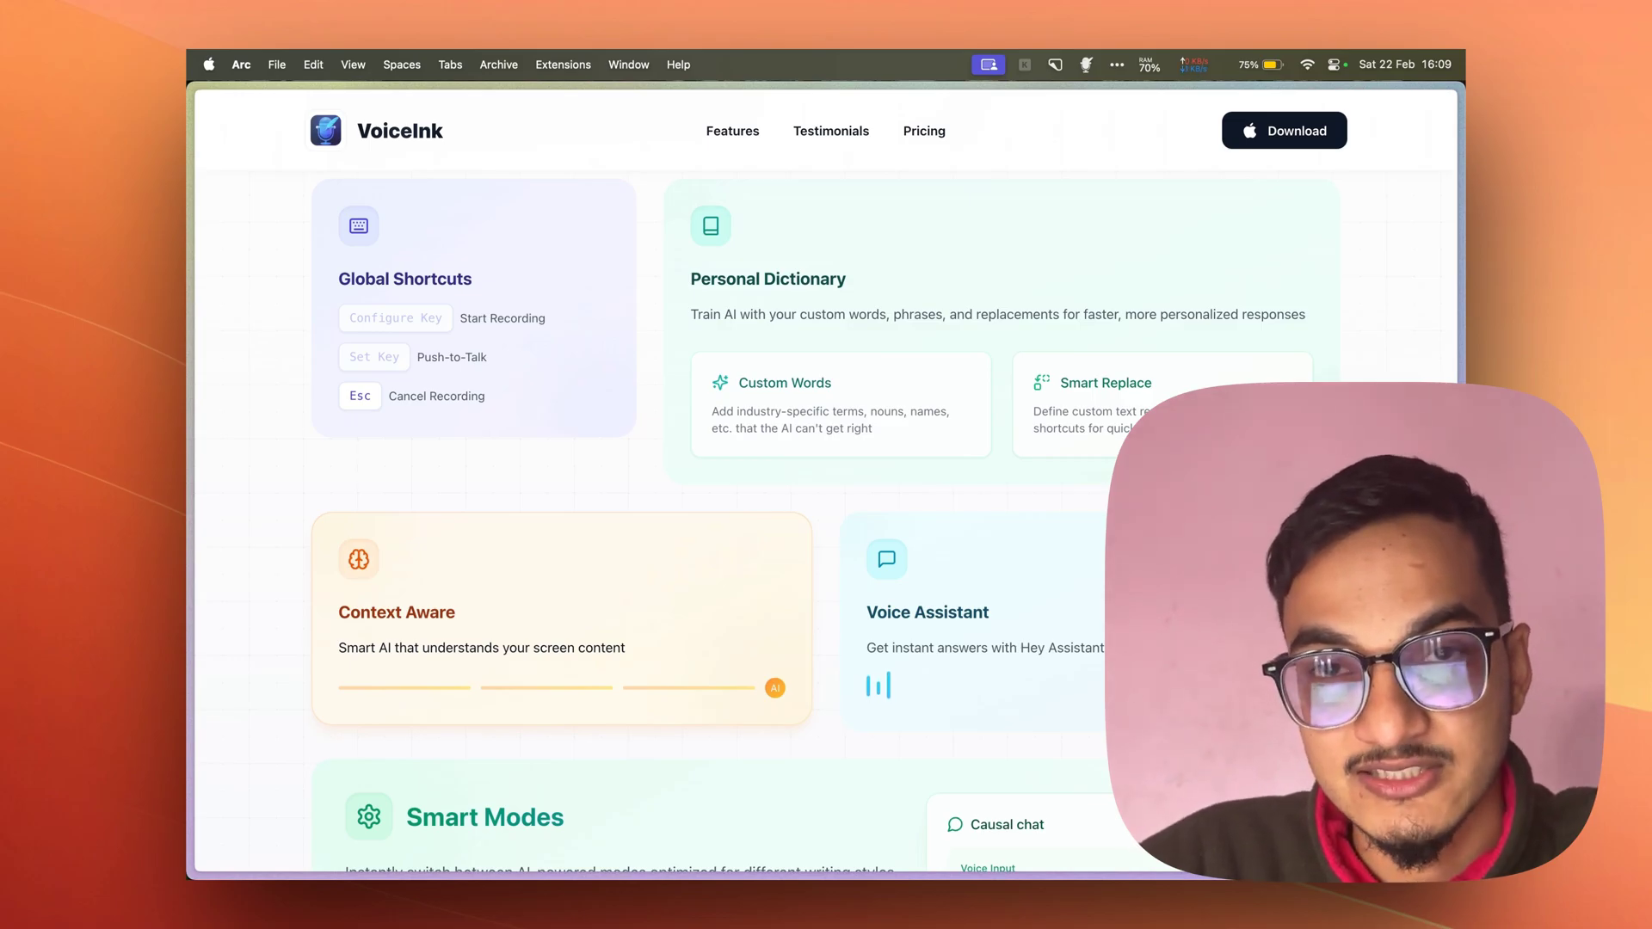
{"action": "scroll", "coordinate": [809, 522], "scroll_direction": "down", "scroll_amount": 1}
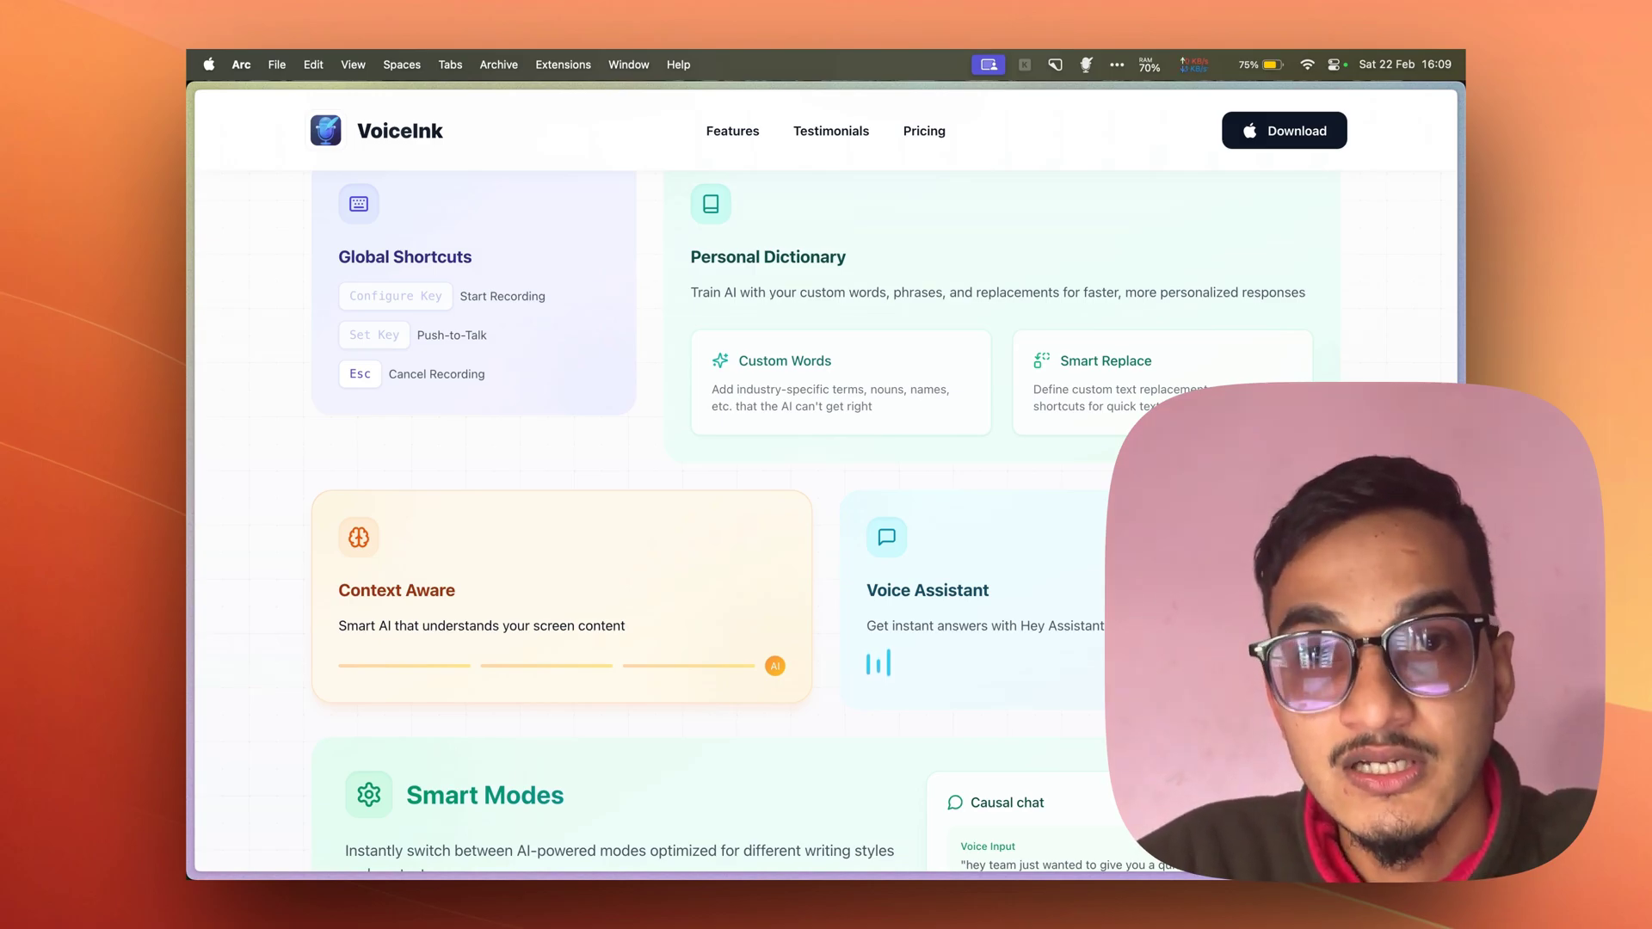
{"action": "scroll", "coordinate": [809, 522], "scroll_direction": "down", "scroll_amount": 5}
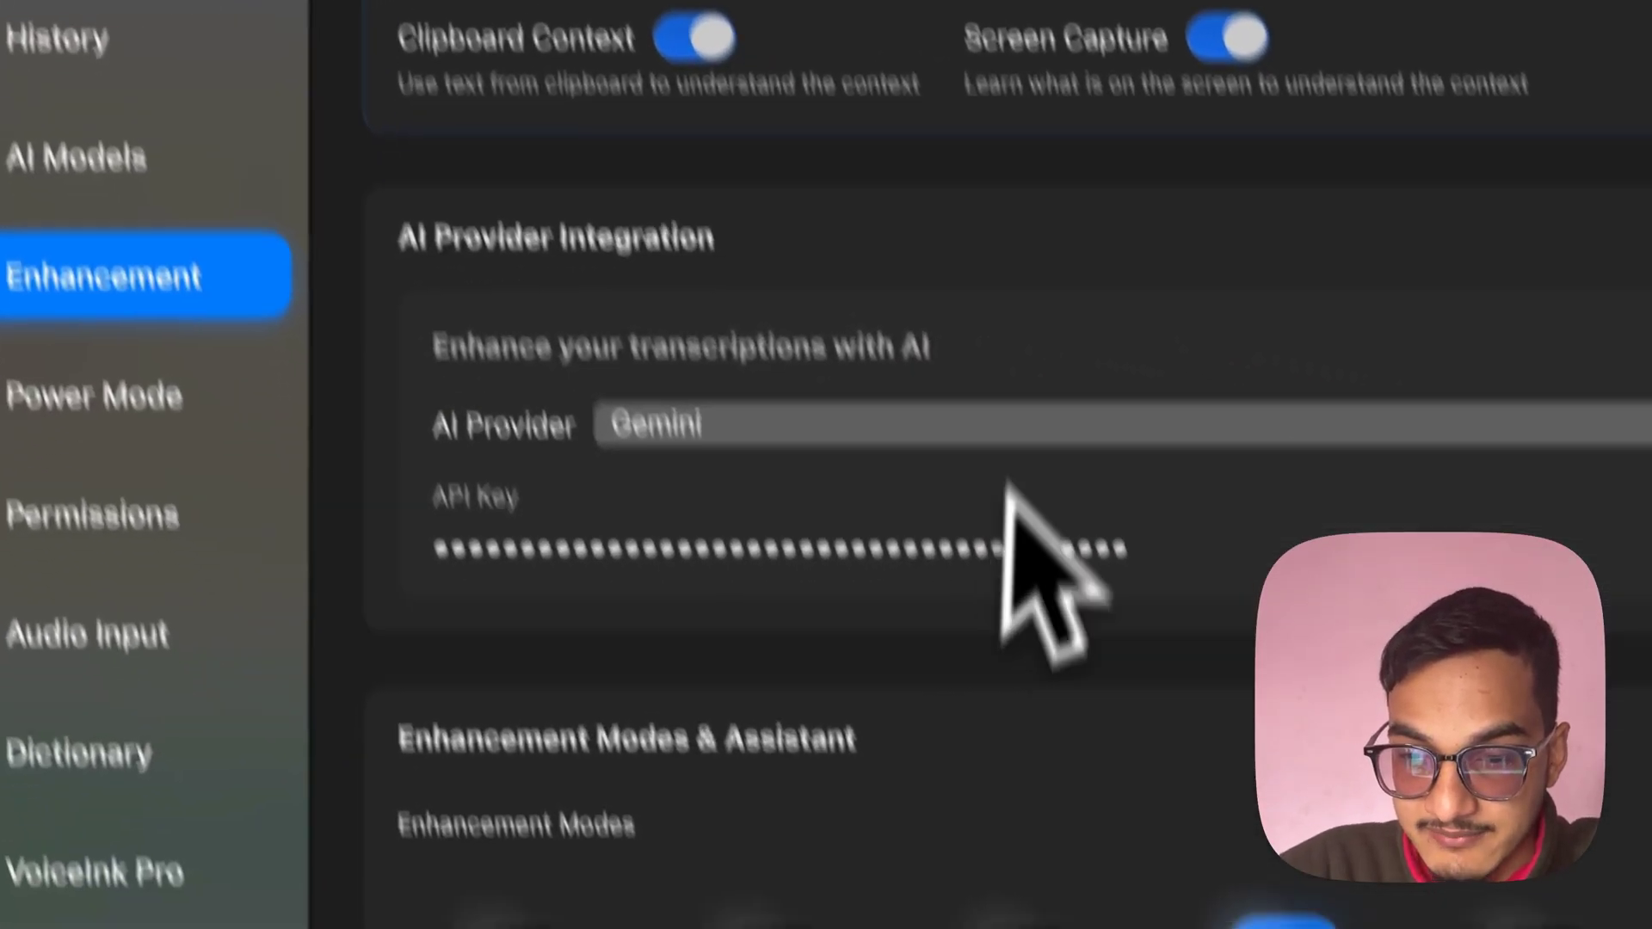
- Open the Assistant Mode trigger word for editing in the VoiceInk app's Enhancement settings
{"action": "scroll", "coordinate": [1429, 748], "scroll_direction": "down", "scroll_amount": 5}
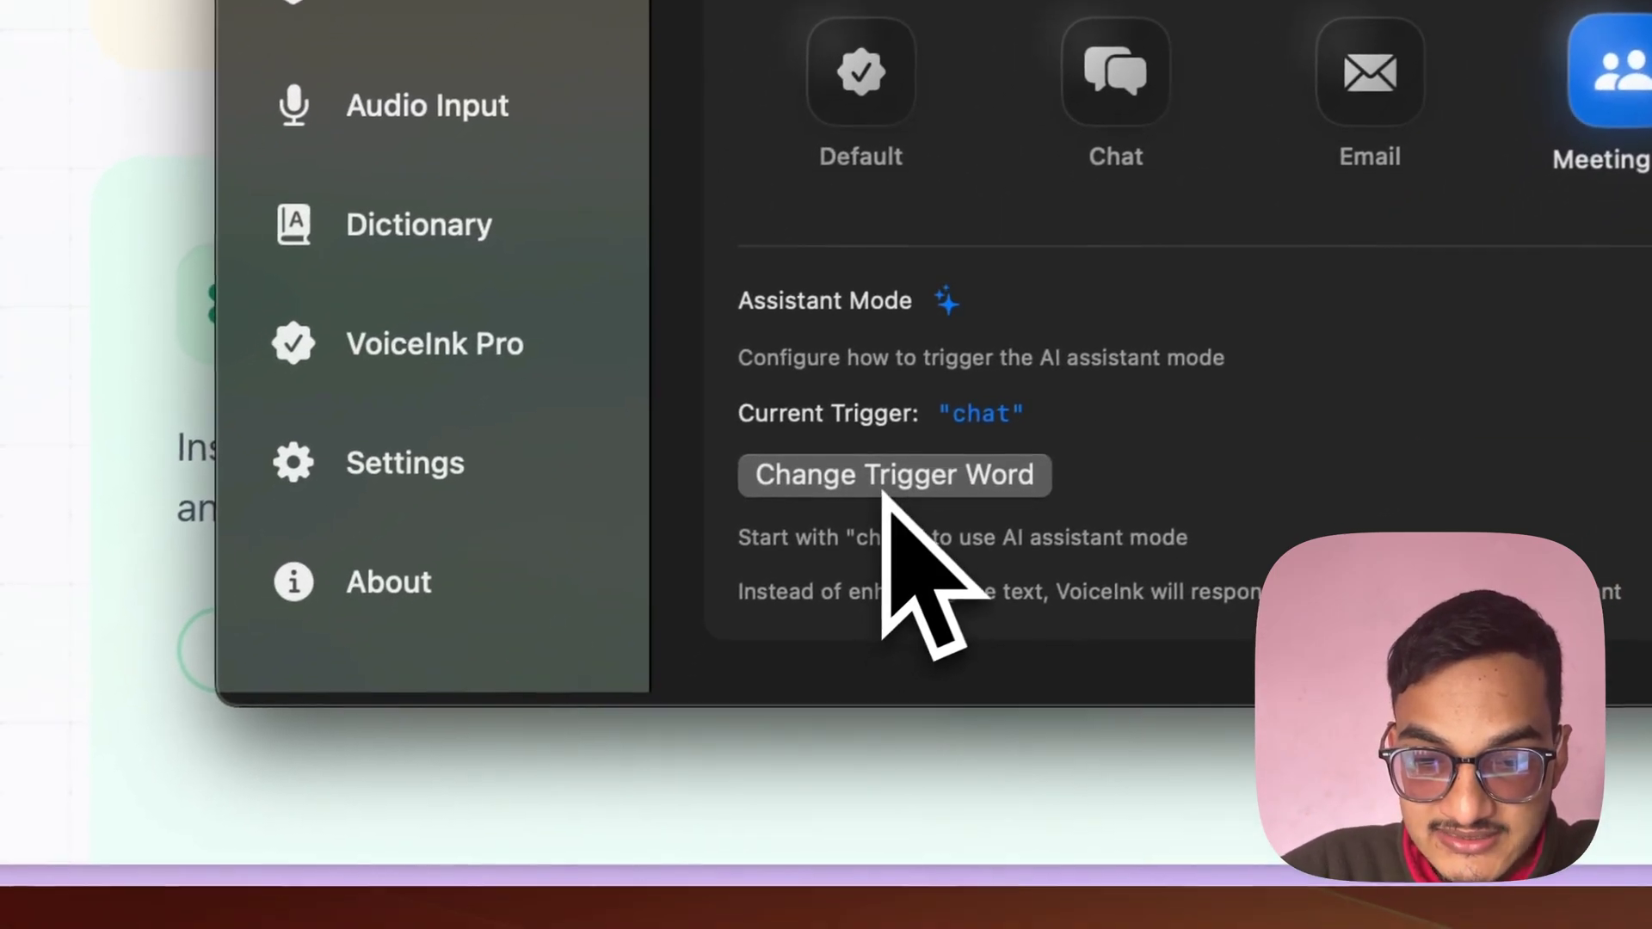
{"action": "left_click", "coordinate": [493, 773]}
{"action": "double_click", "coordinate": [889, 463]}
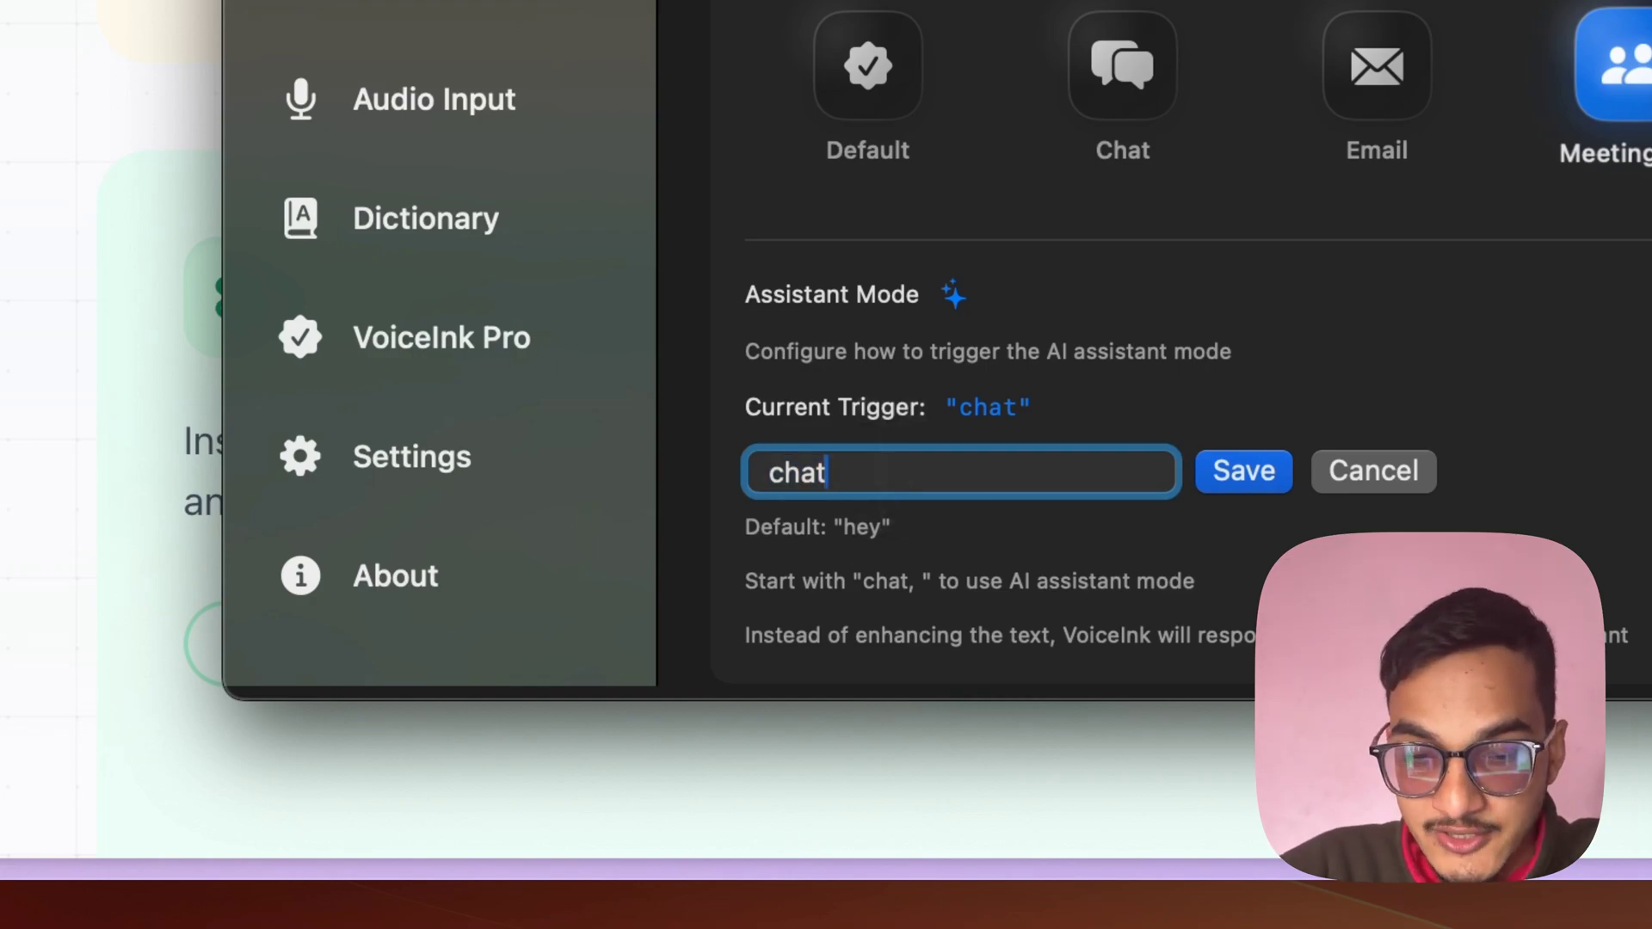
{"action": "left_click_drag", "start_coordinate": [749, 472], "coordinate": [808, 471]}
{"action": "left_click", "coordinate": [947, 469]}
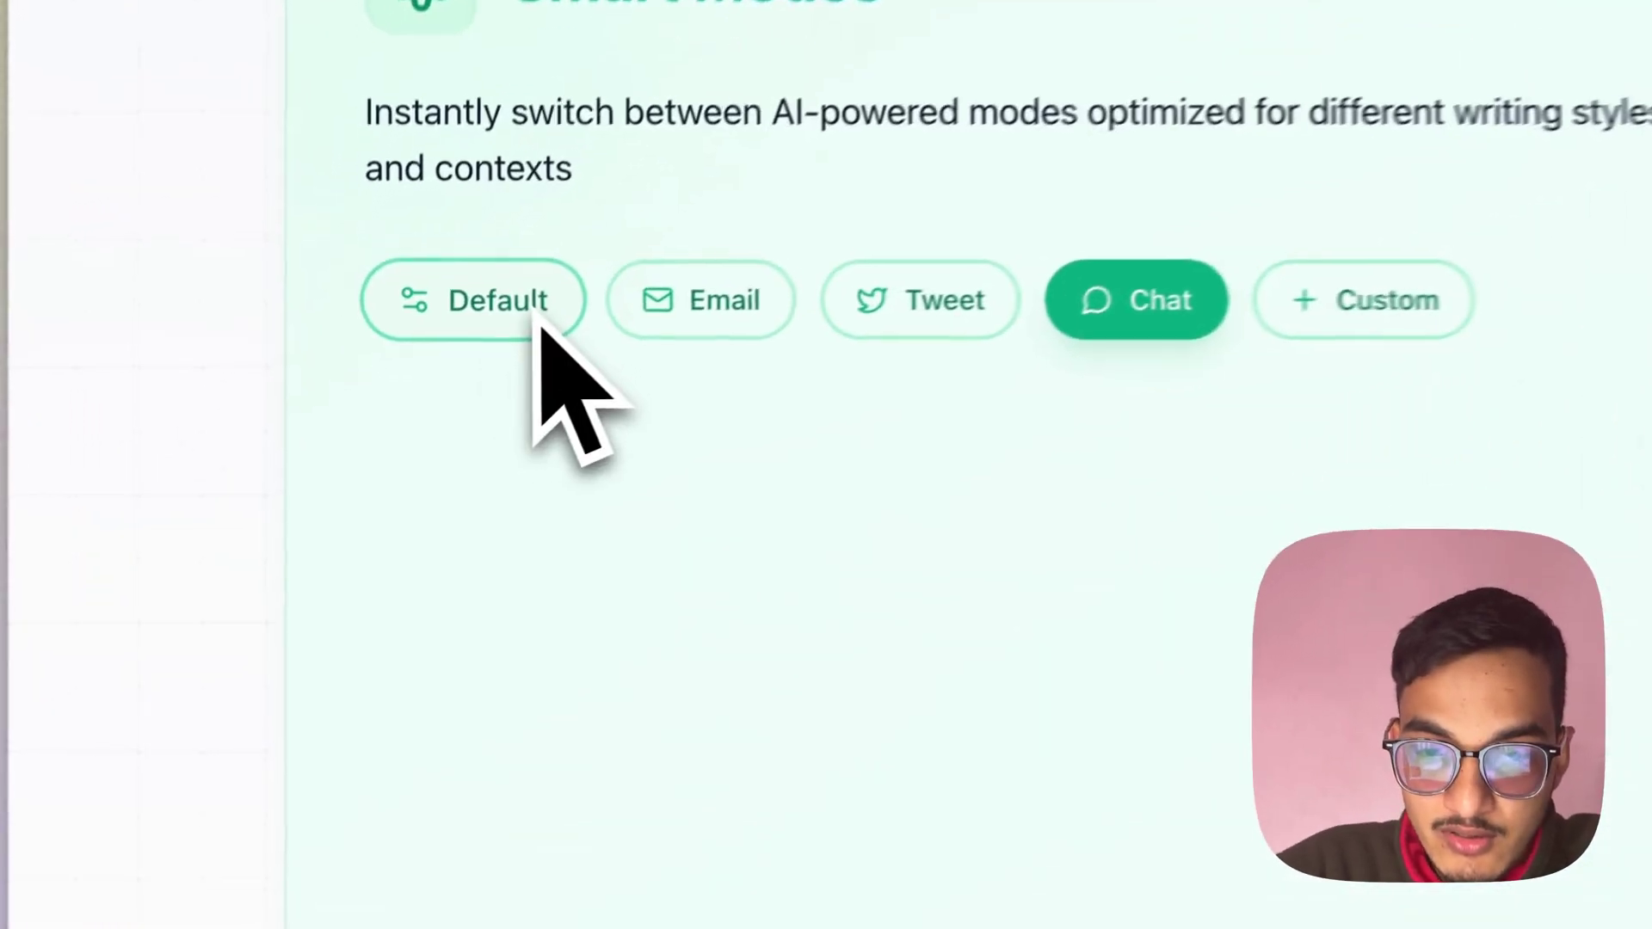
- Preview the Email, Tweet and Chat examples in the web page's Smart Modes section
{"action": "left_click", "coordinate": [658, 306]}
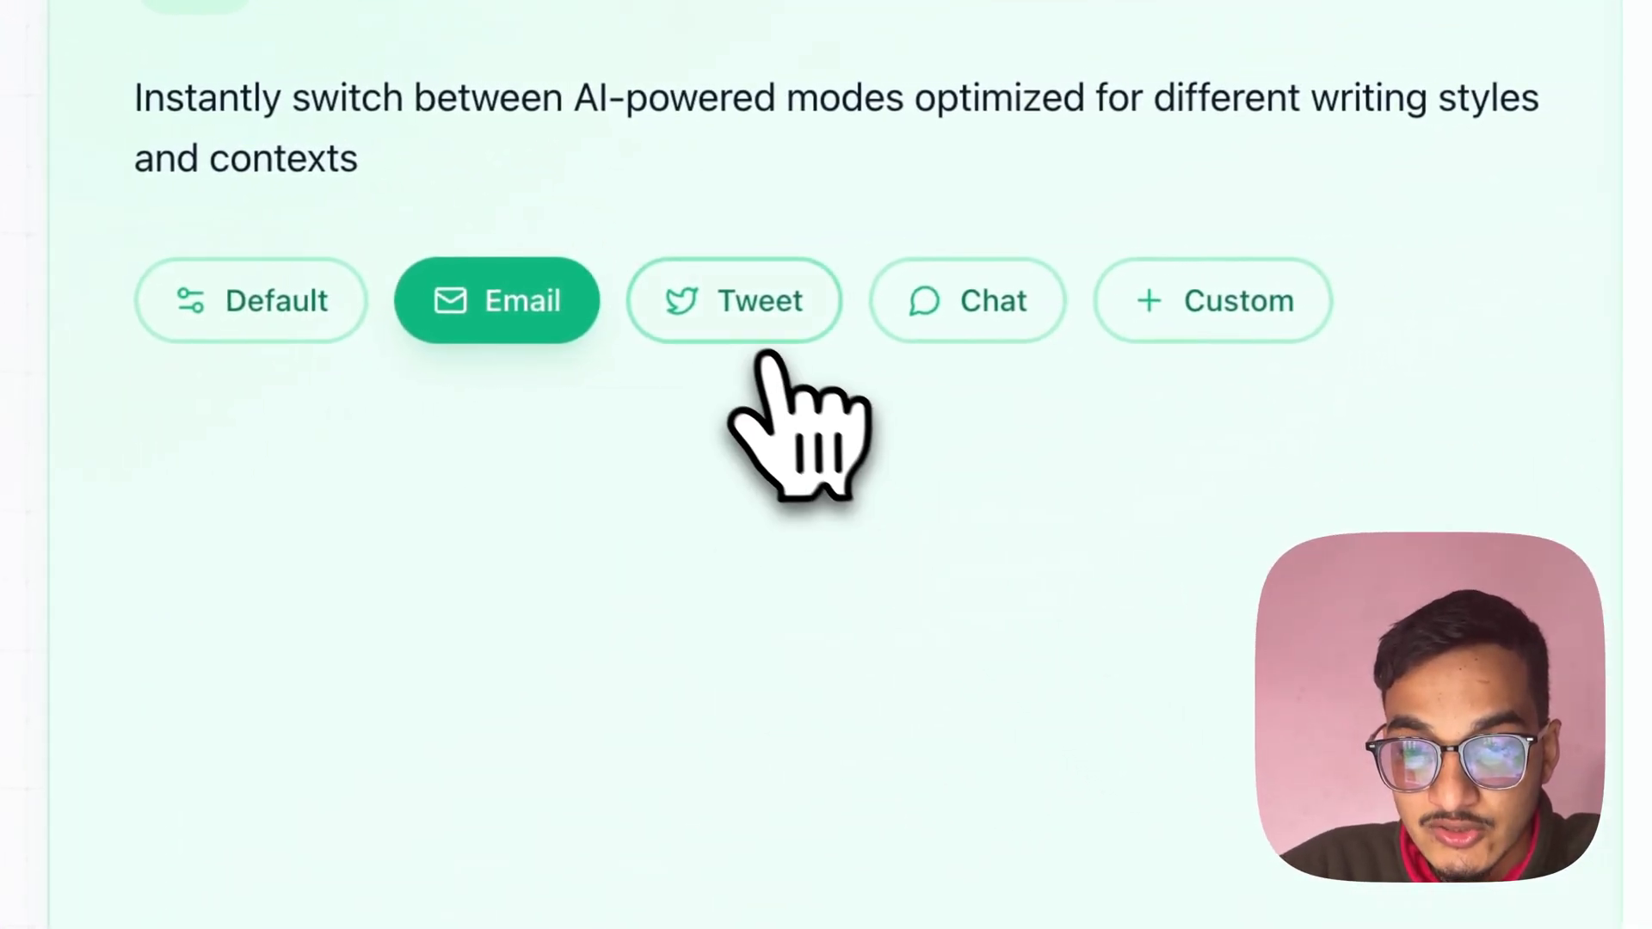
{"action": "left_click", "coordinate": [822, 334]}
{"action": "left_click", "coordinate": [1046, 310]}
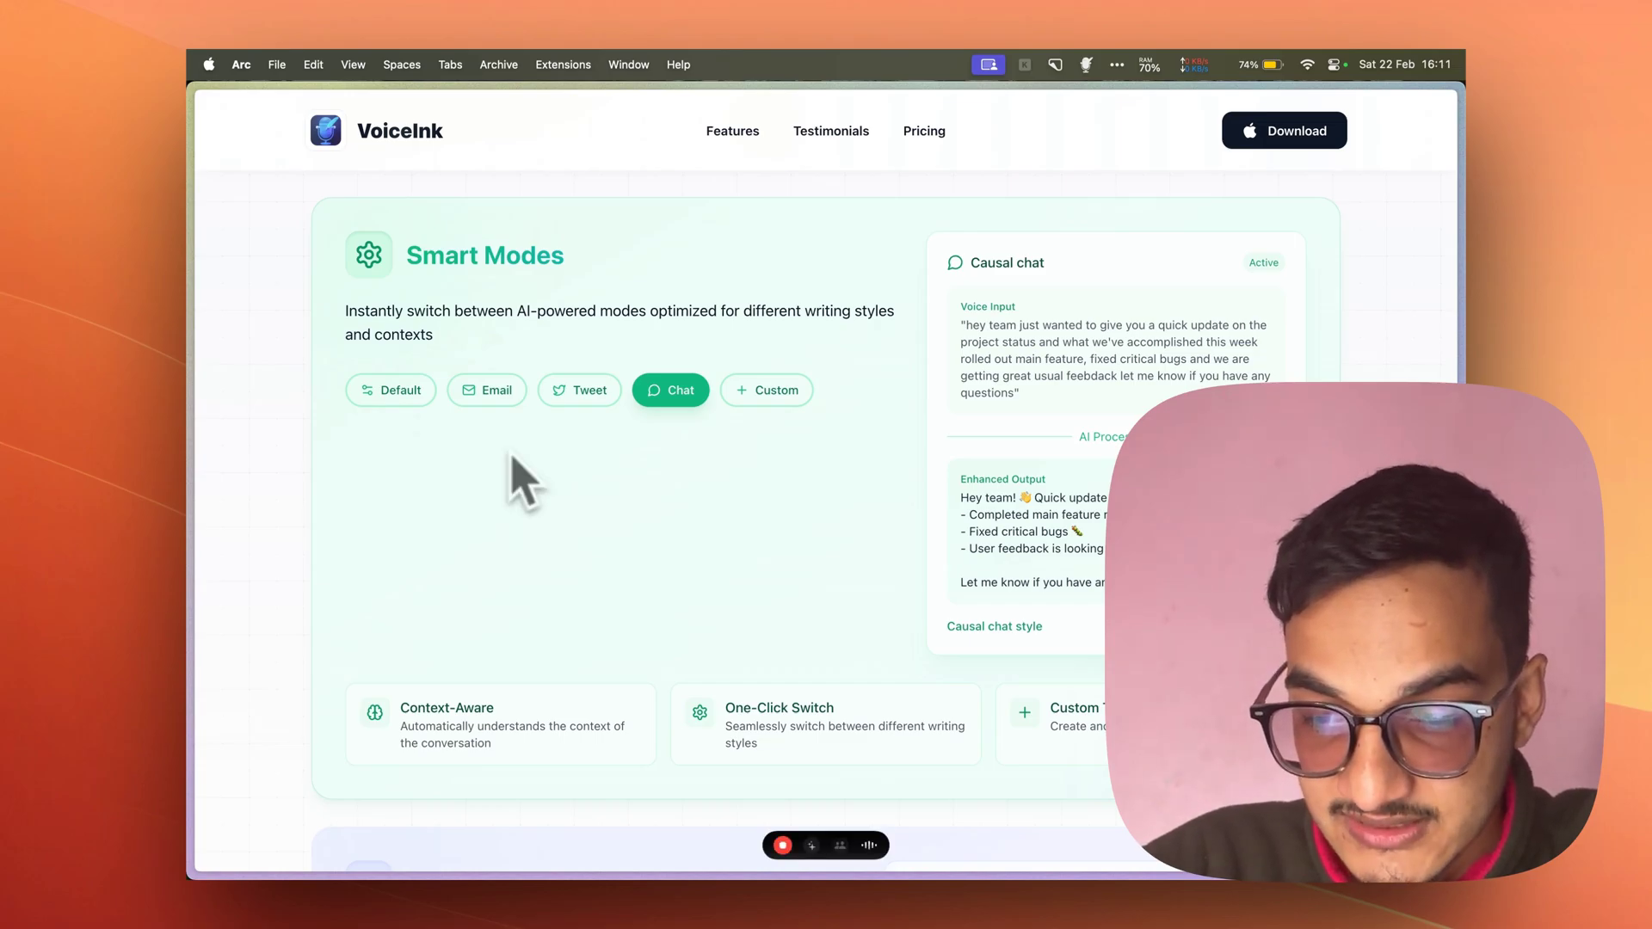
- Turn on AI enhancement in the mini recorder and select the Email mode followed by Chat, dismissing the recorder at the end
{"action": "key", "text": "super+e"}
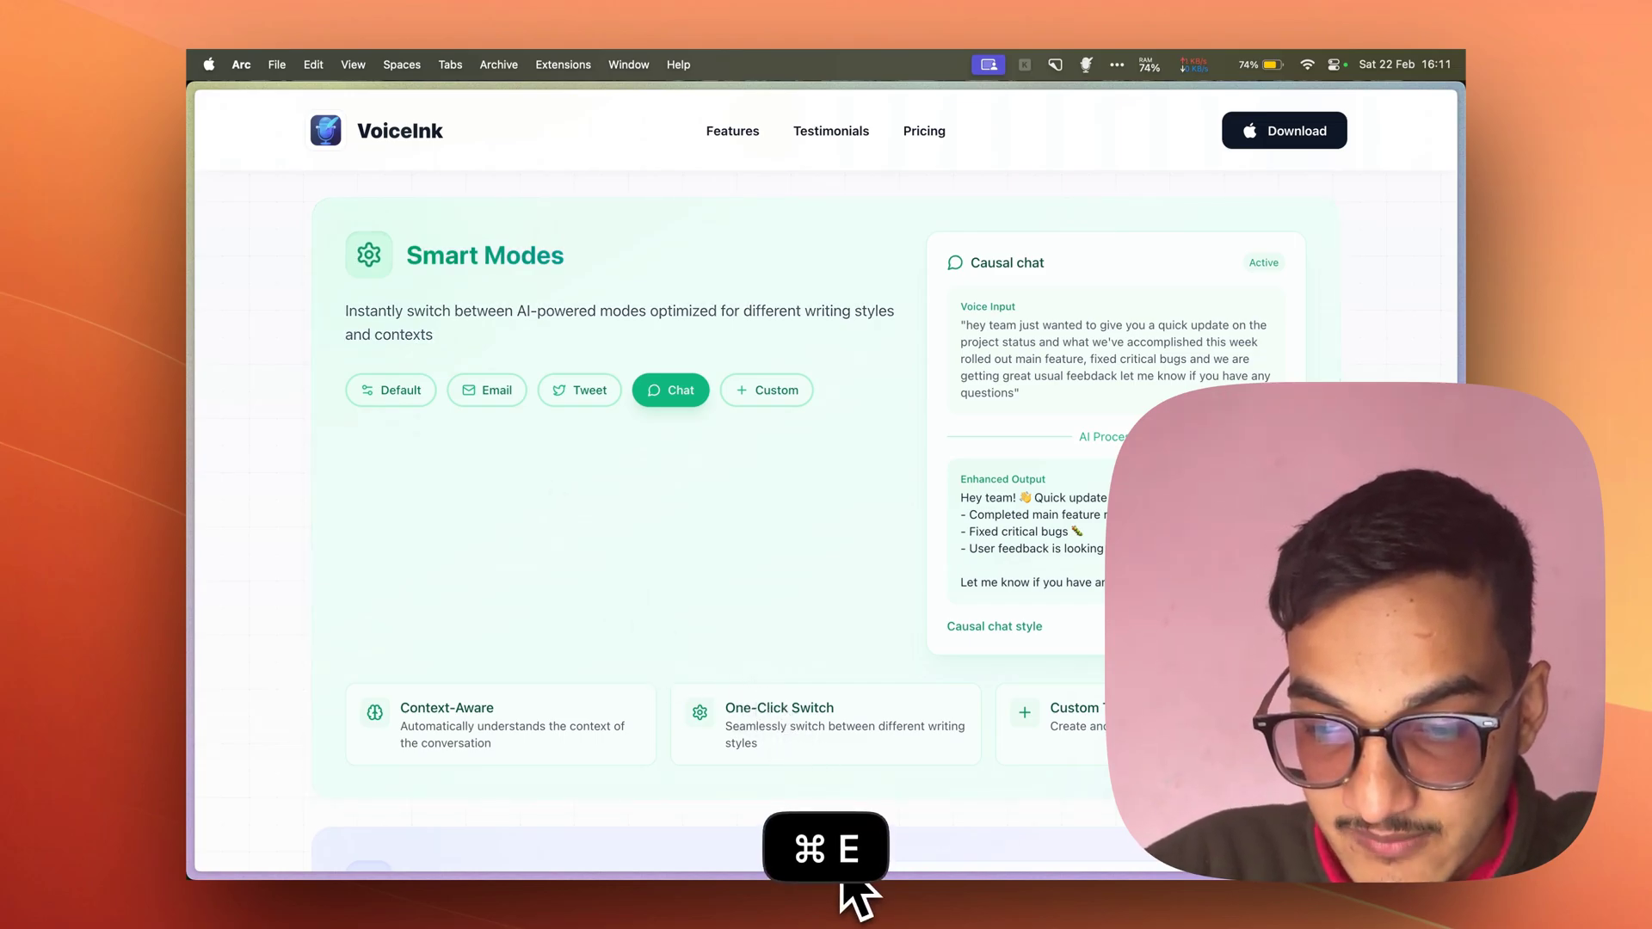
{"action": "left_click", "coordinate": [840, 845]}
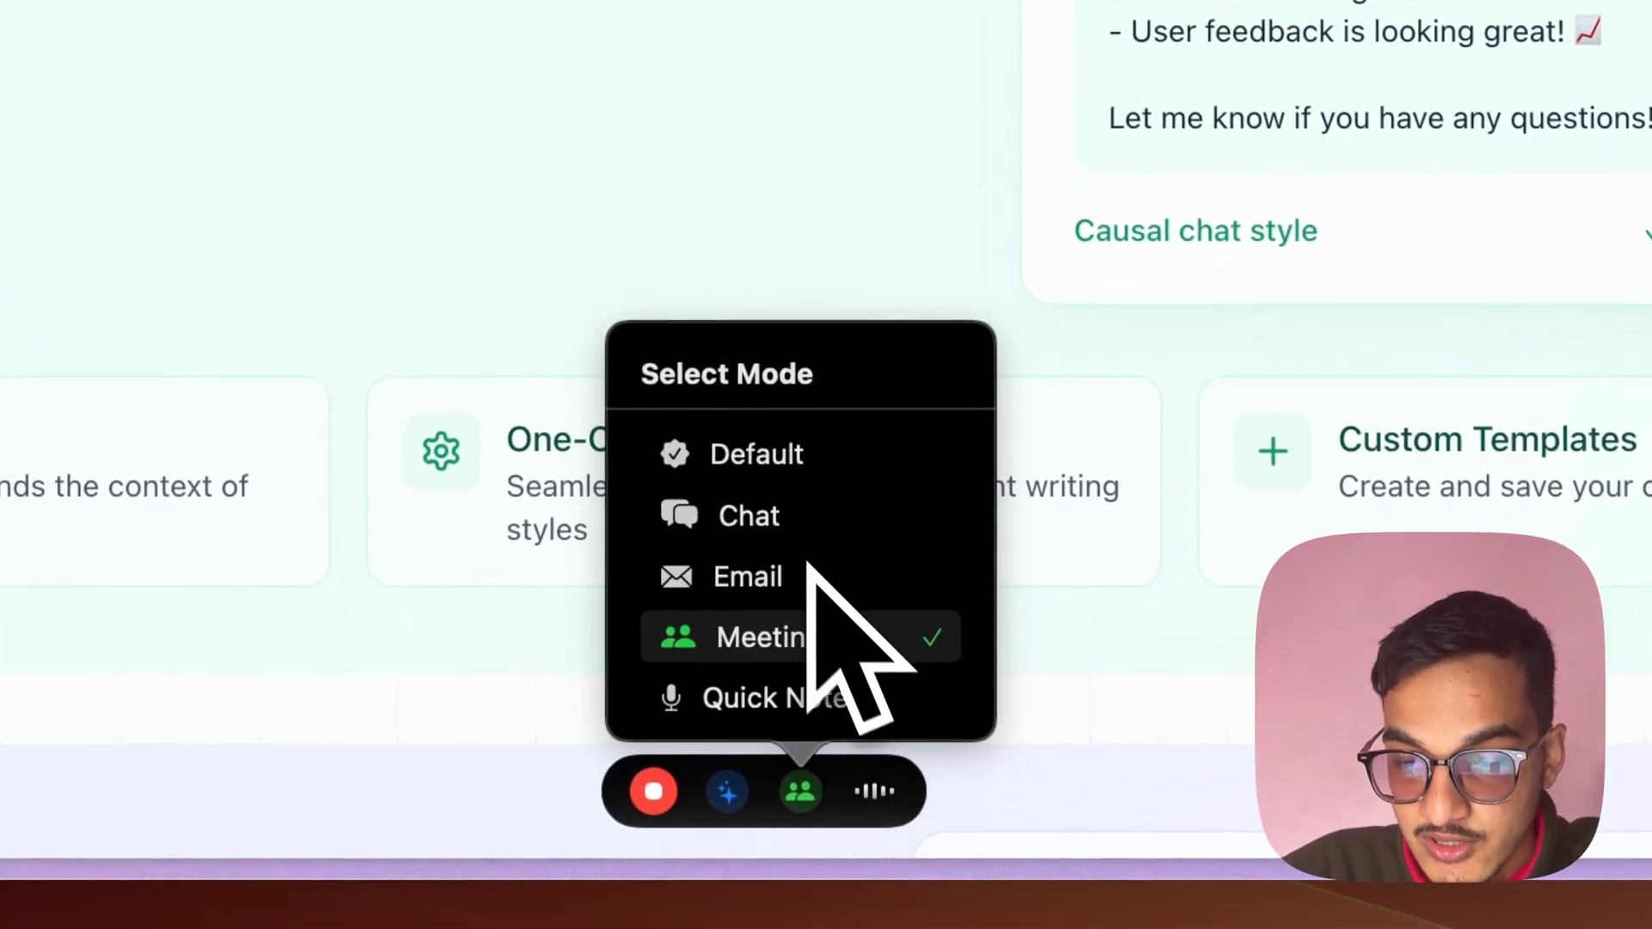
{"action": "left_click", "coordinate": [779, 575]}
{"action": "left_click", "coordinate": [768, 516]}
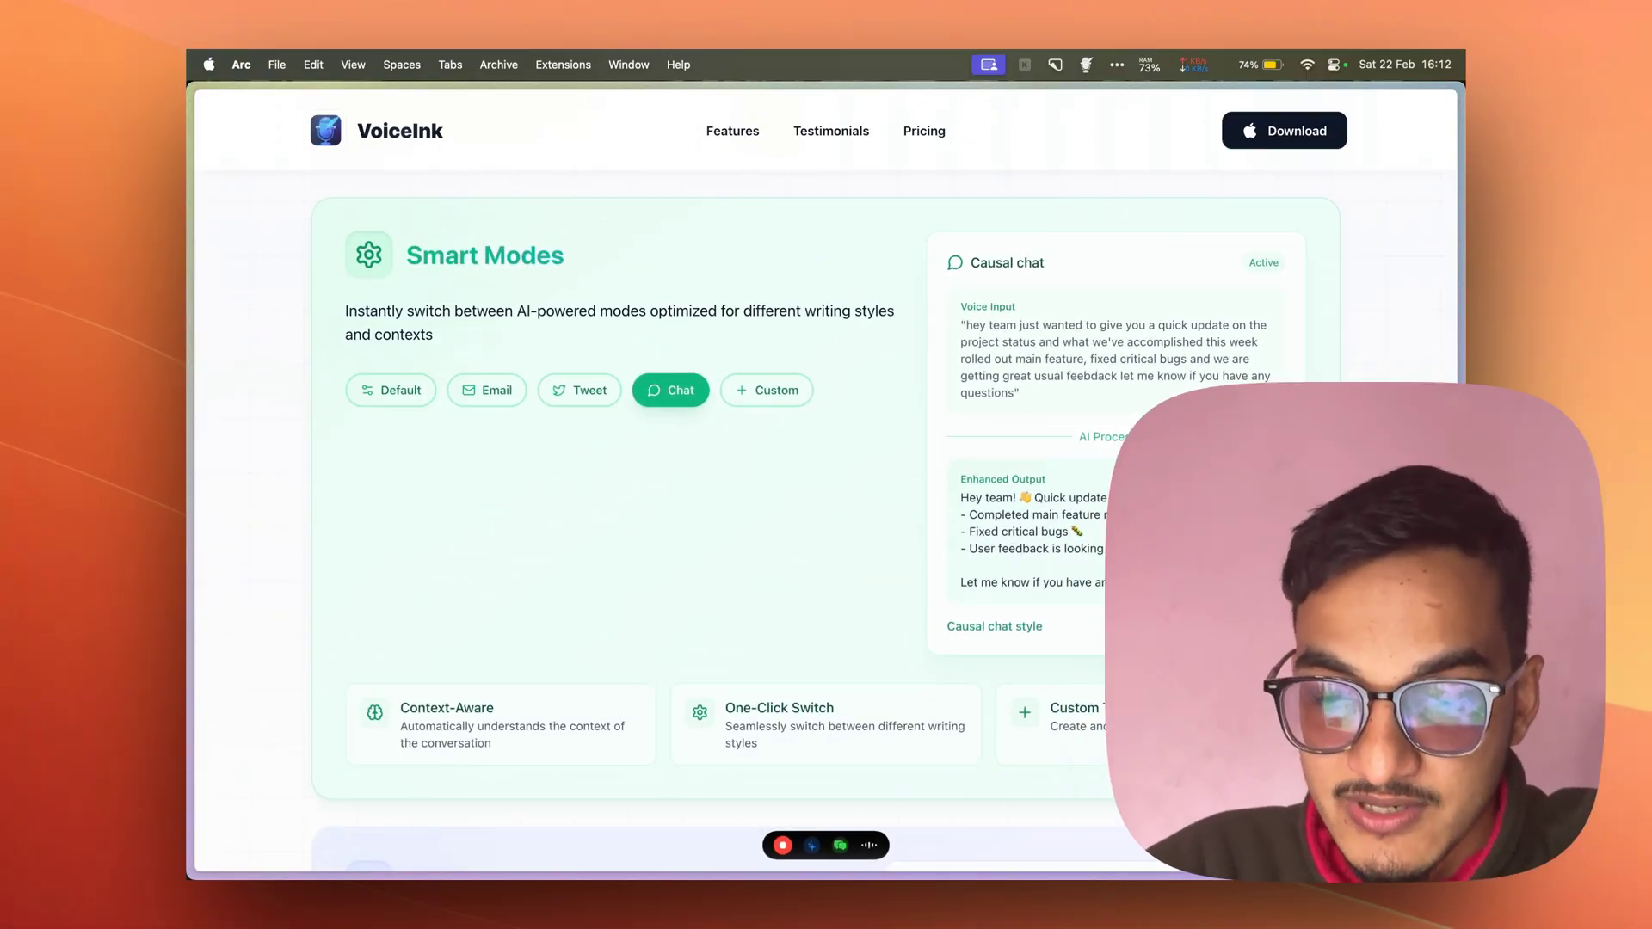
{"action": "key", "text": "Escape"}
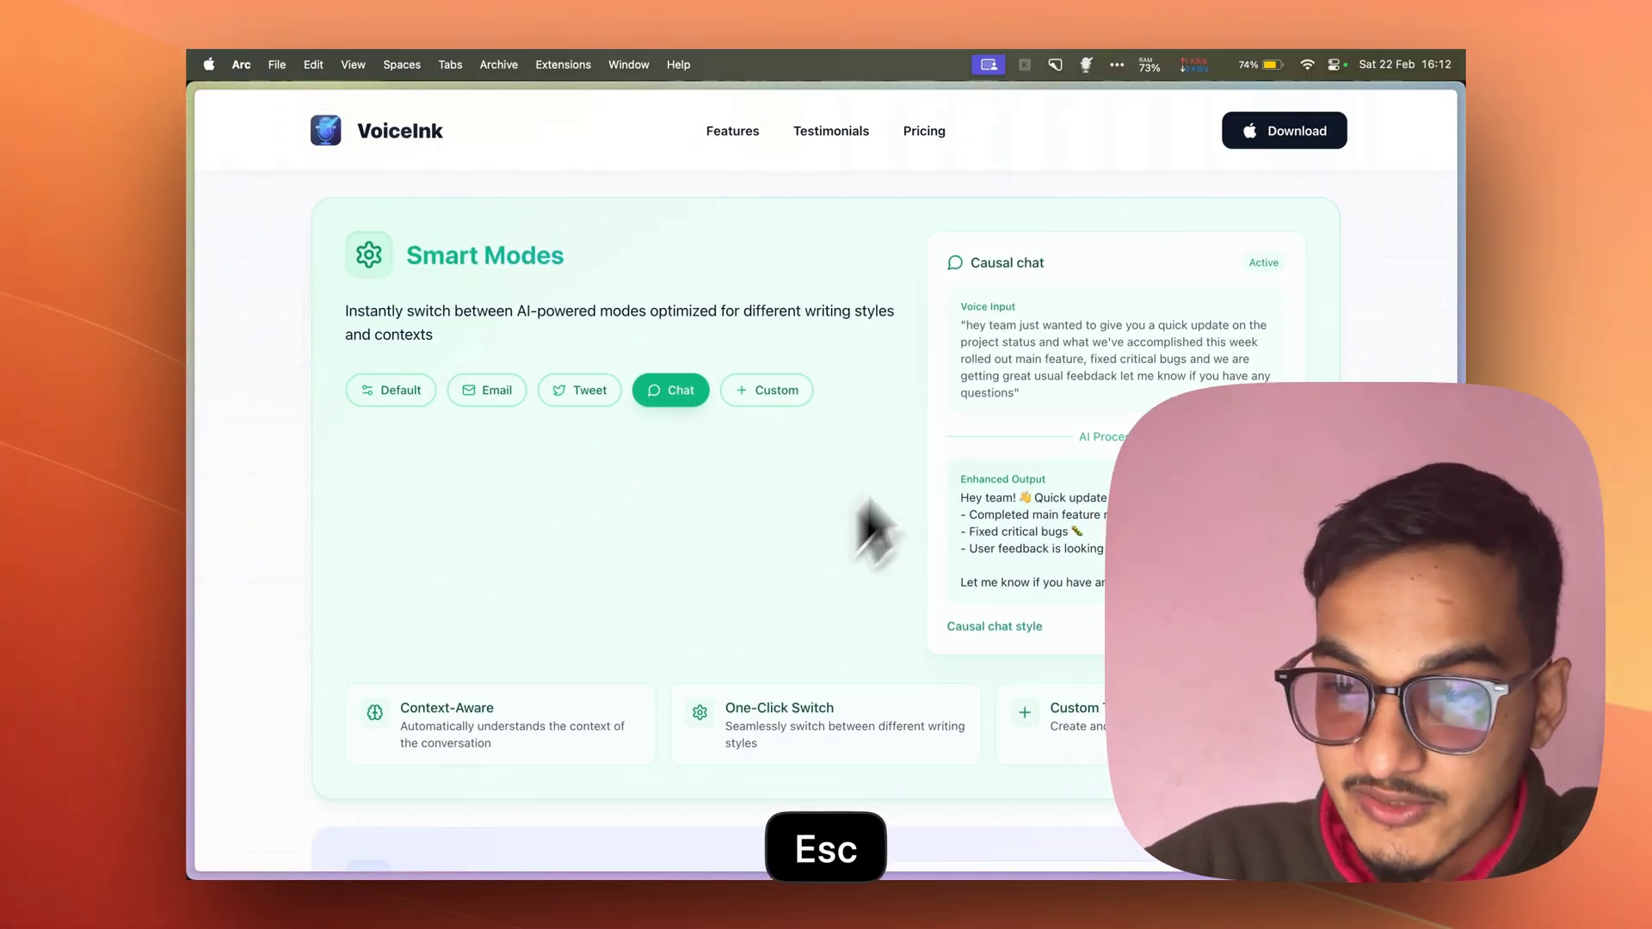
- Examine the Smart Modes email sample output and highlight the Power Mode description about auto-detecting apps and URLs
{"action": "scroll", "coordinate": [813, 460], "scroll_direction": "down", "scroll_amount": 1}
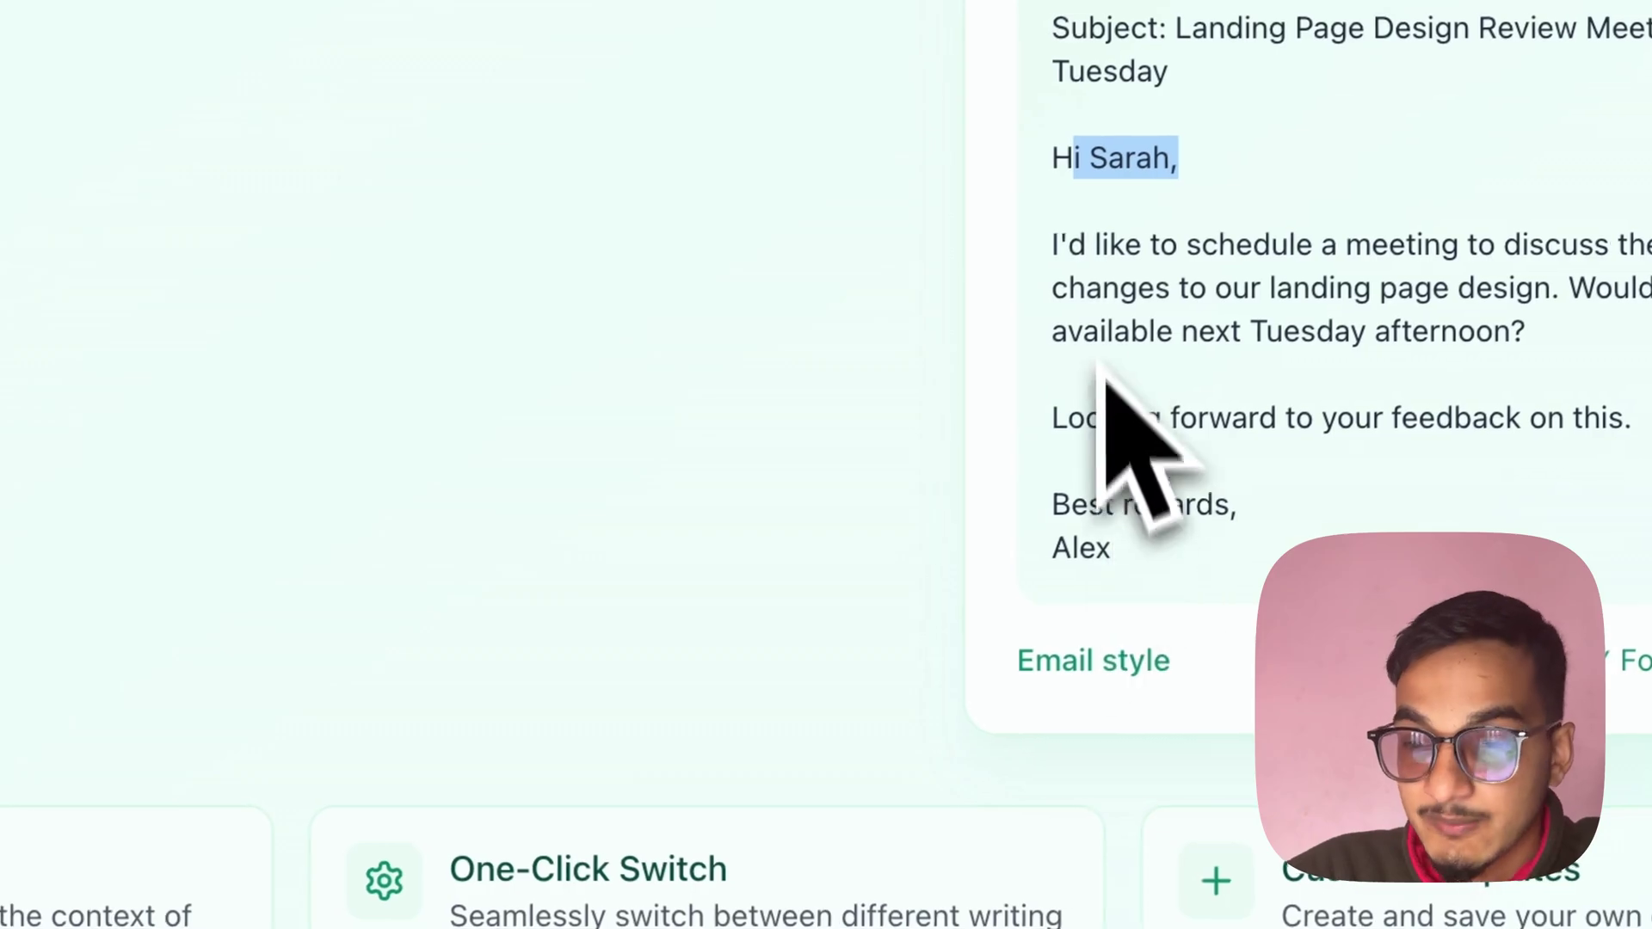
{"action": "left_click_drag", "start_coordinate": [1137, 503], "coordinate": [1075, 504]}
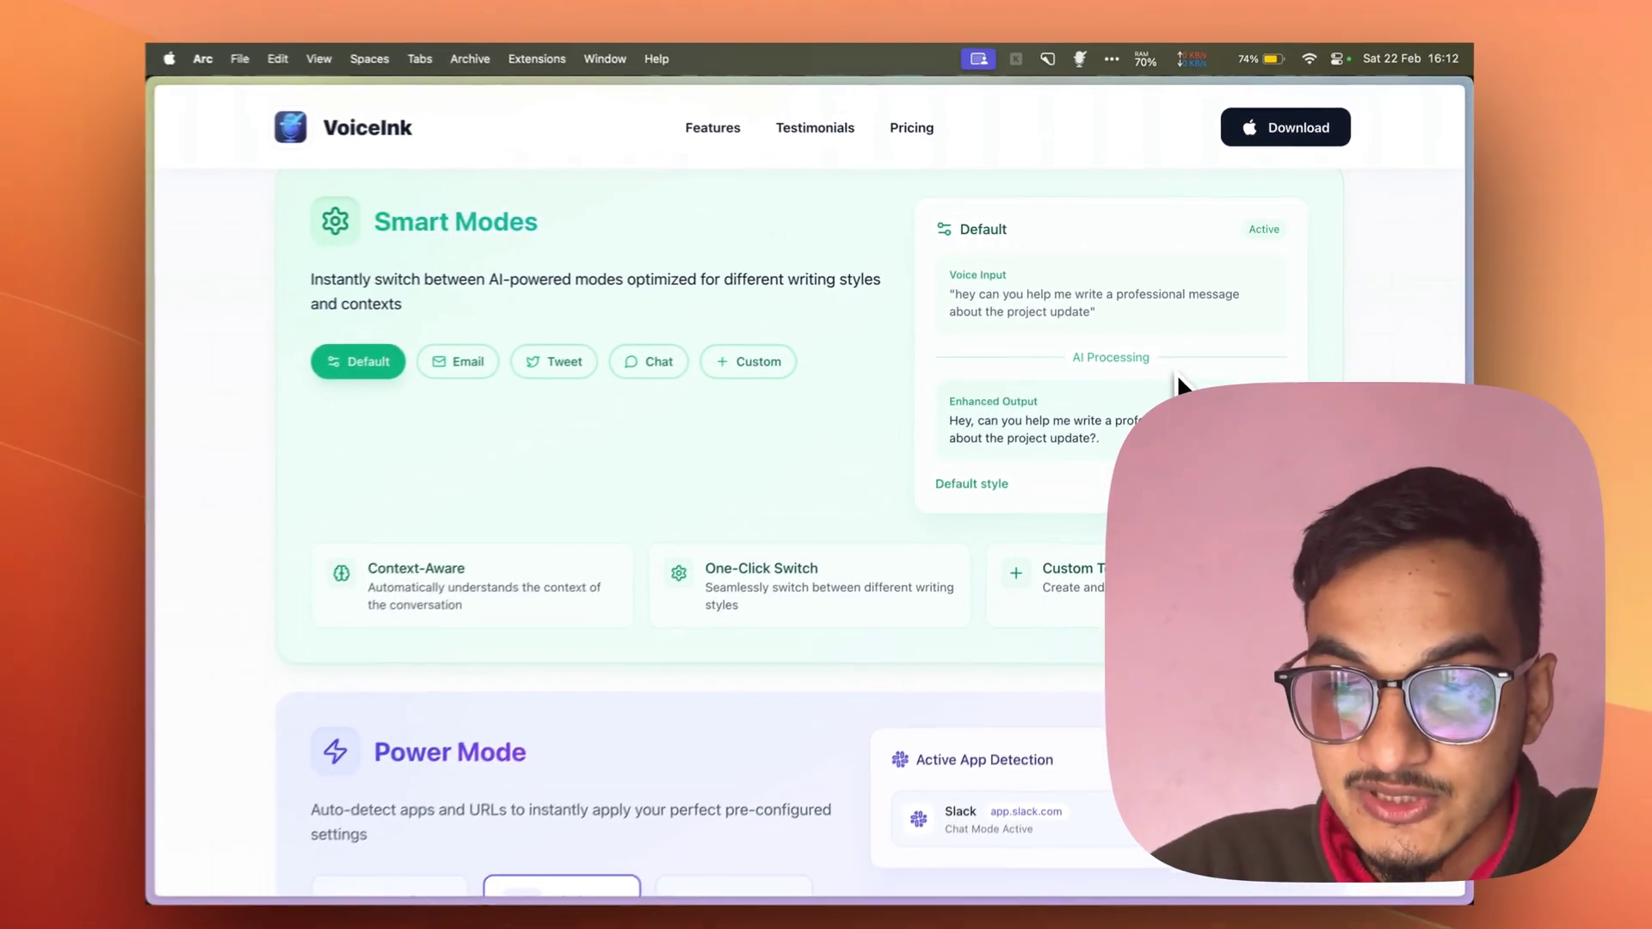
{"action": "scroll", "coordinate": [827, 517], "scroll_direction": "down", "scroll_amount": 10}
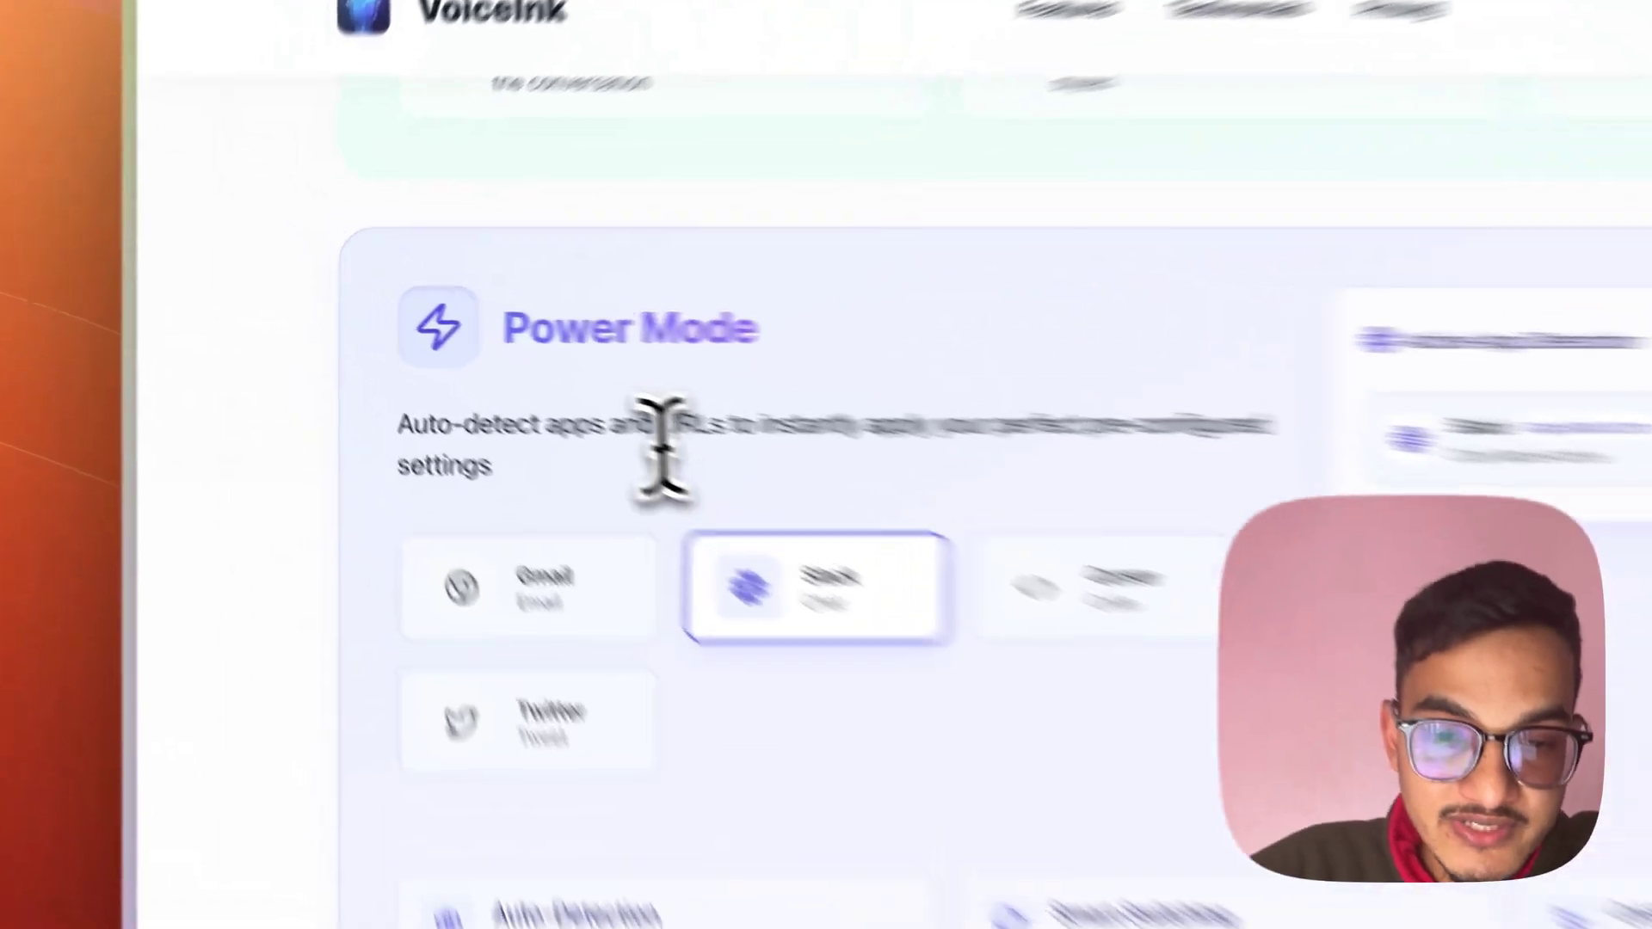
{"action": "triple_click", "coordinate": [489, 375]}
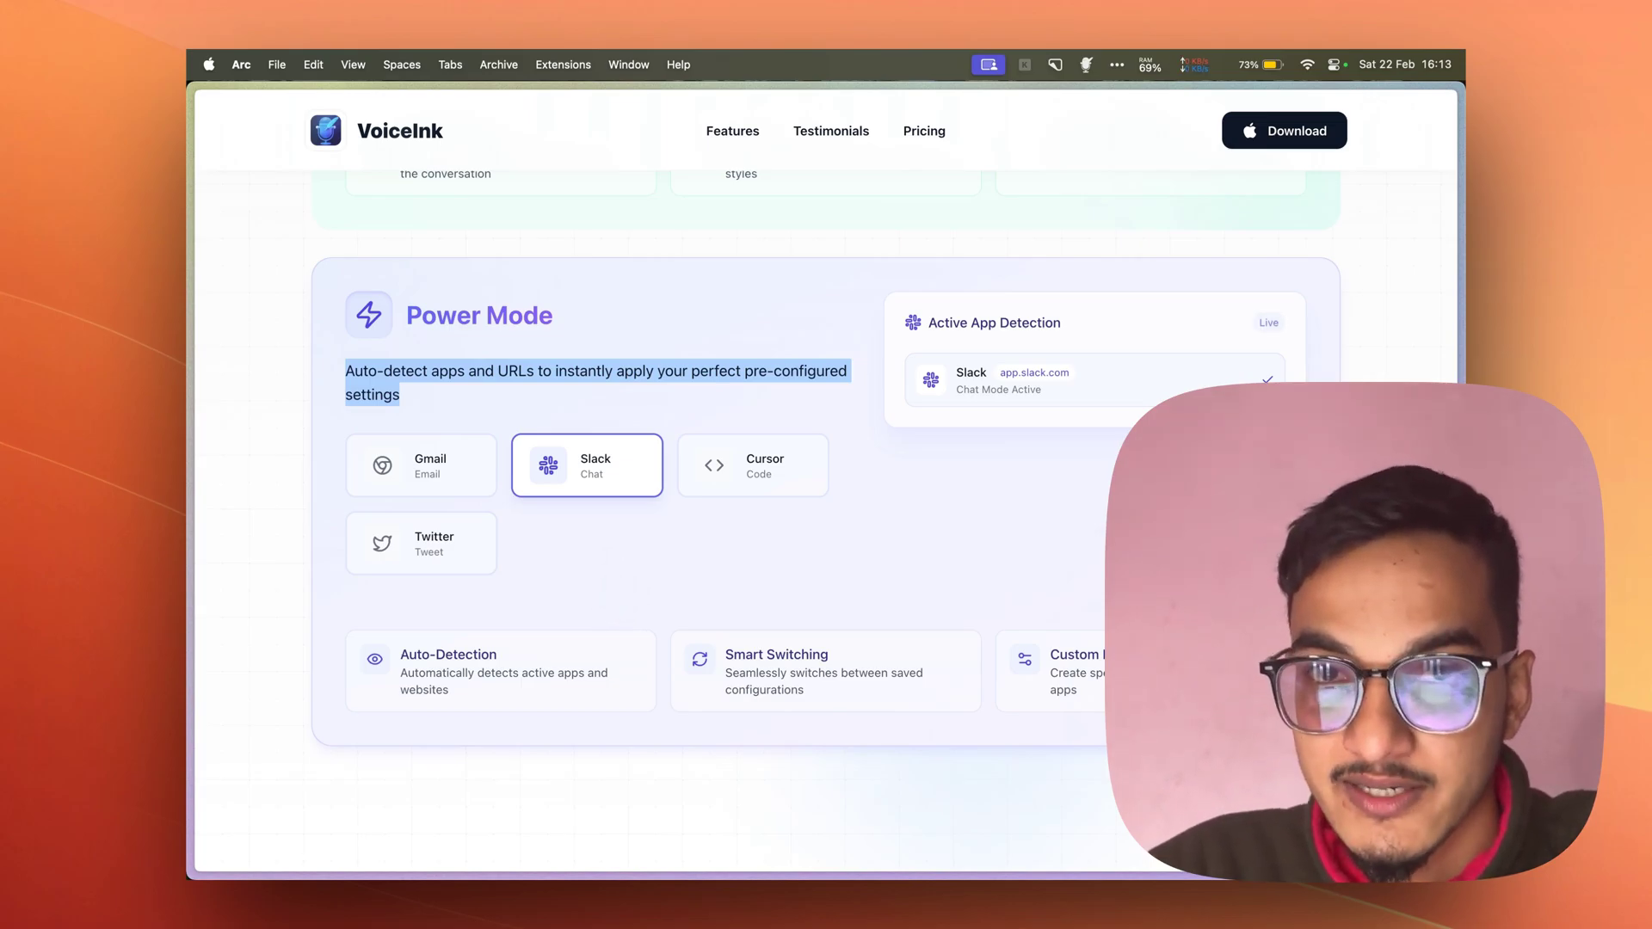
- Examine the Personal pricing plans on the VoiceInk web page, covering the Trial, Personal and Extended options
{"action": "mouse_move", "coordinate": [282, 353]}
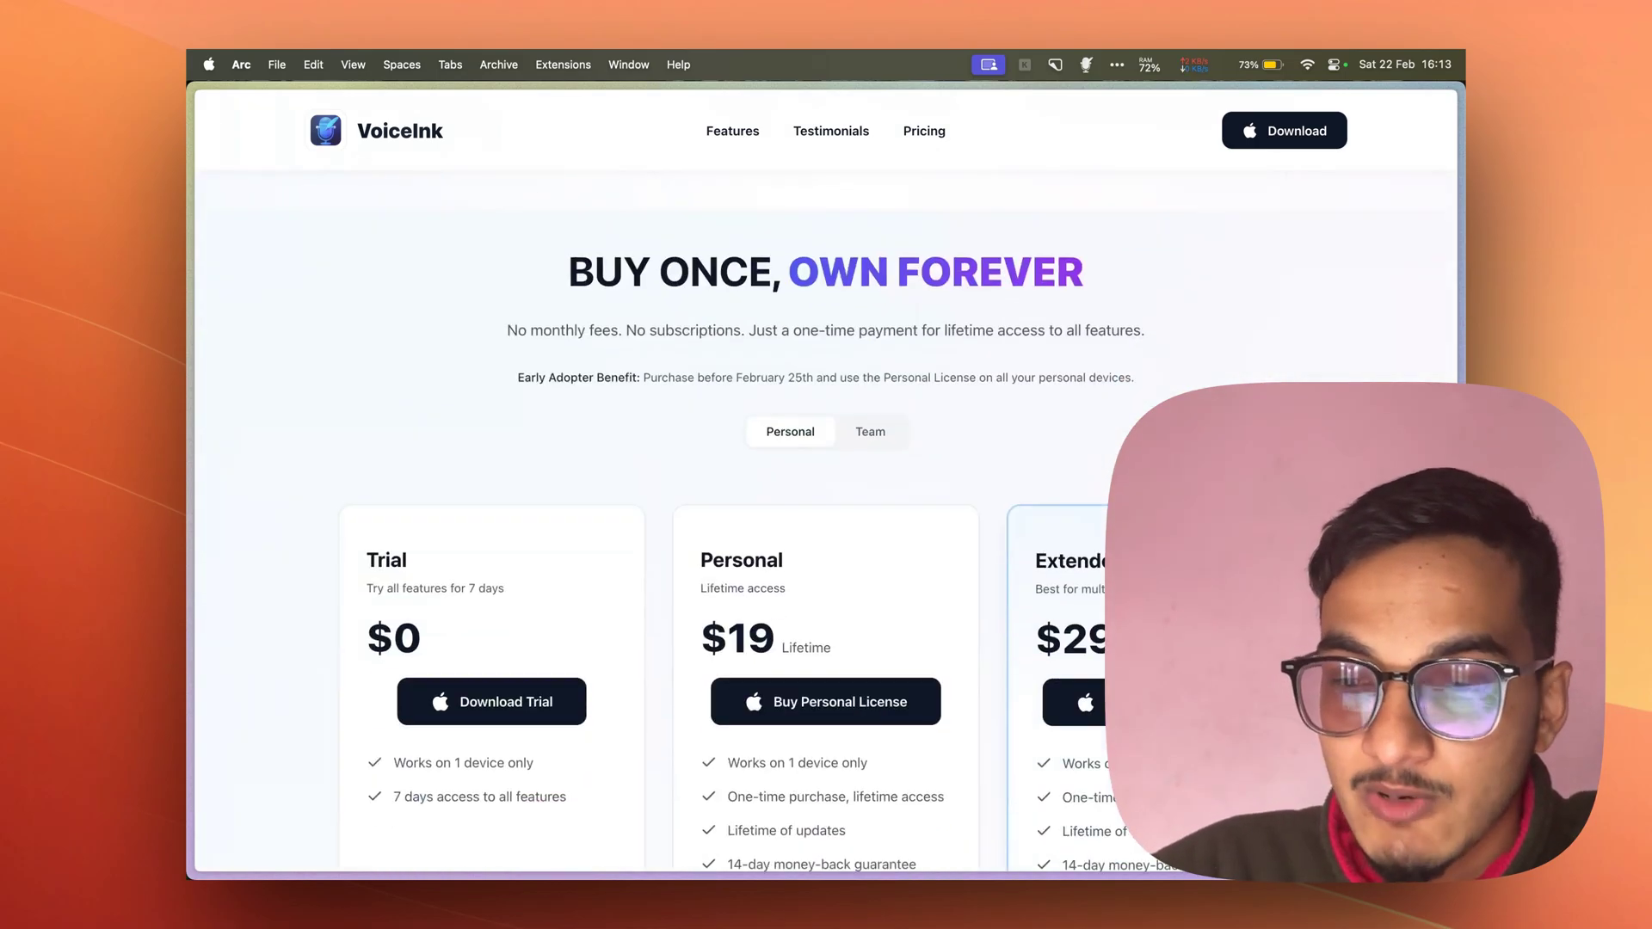
{"action": "scroll", "coordinate": [754, 540], "scroll_direction": "down", "scroll_amount": 2}
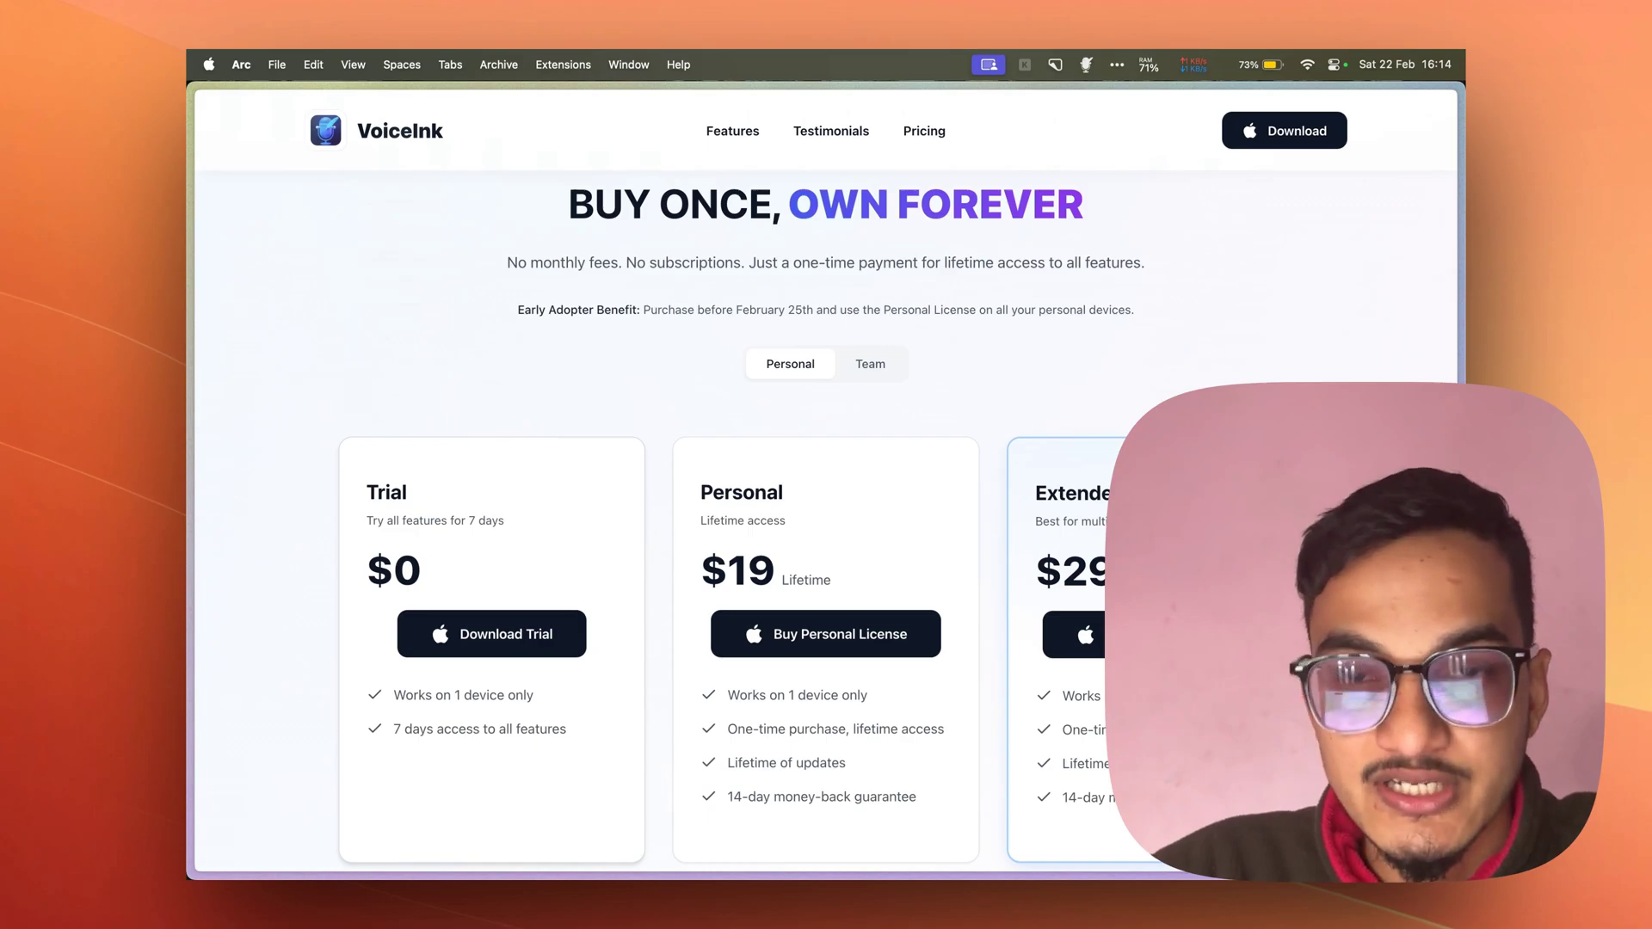
{"action": "scroll", "coordinate": [688, 792], "scroll_direction": "down", "scroll_amount": 1}
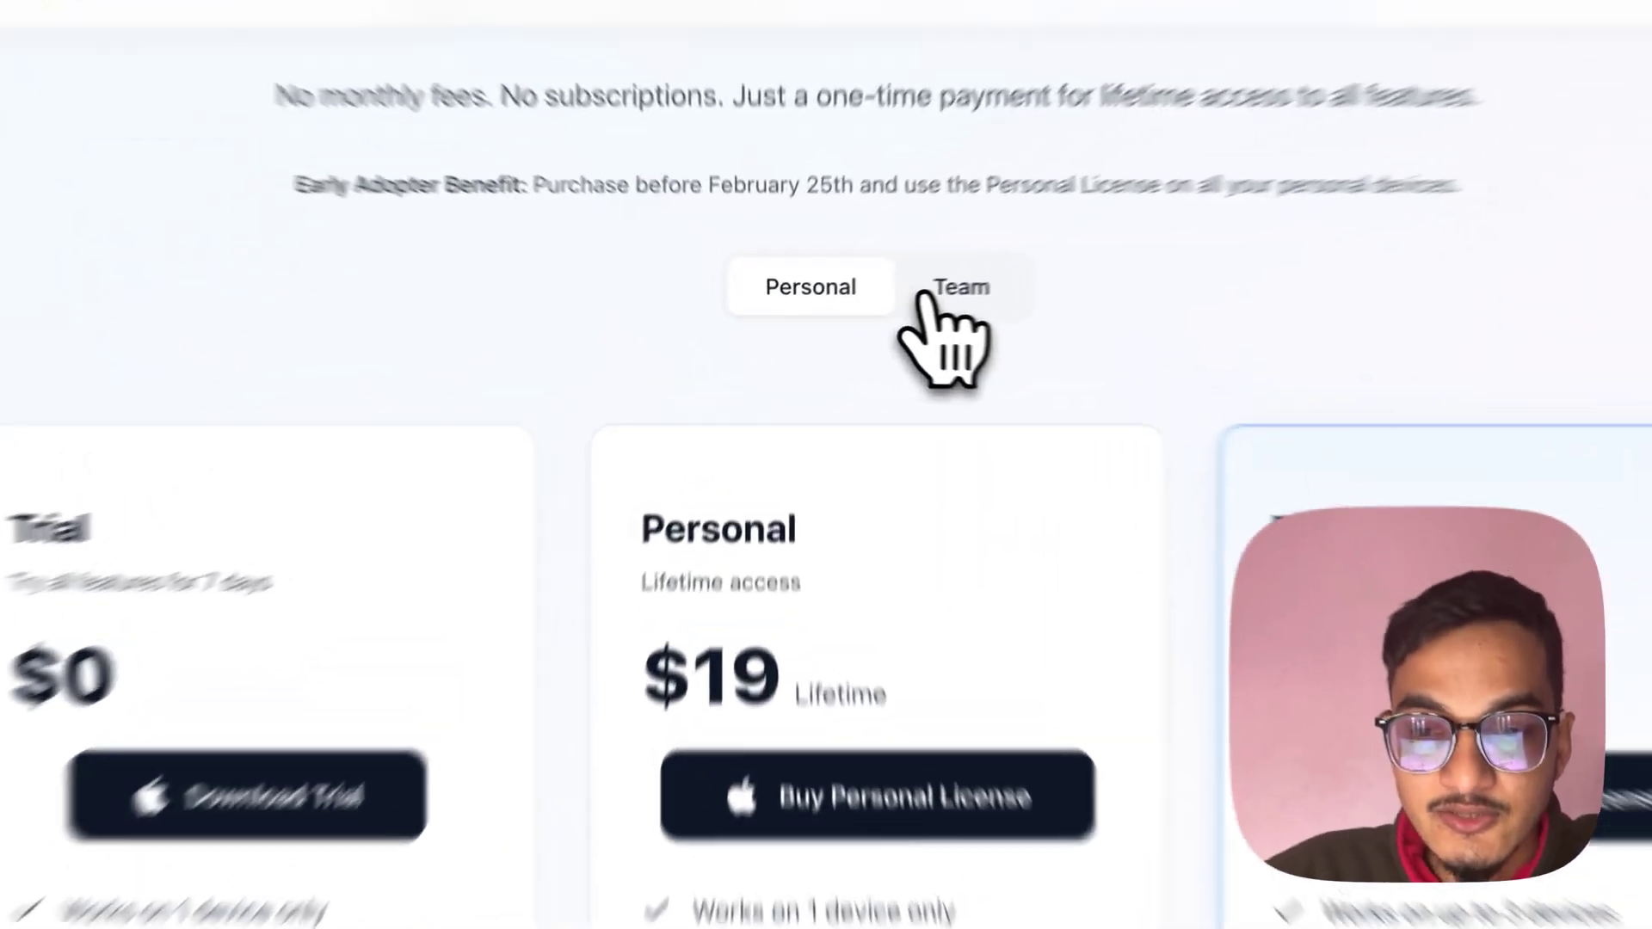
- Show the Team pricing and highlight text in the Small Team plan's description and feature list, clearing the selection at the end
{"action": "left_click", "coordinate": [870, 309]}
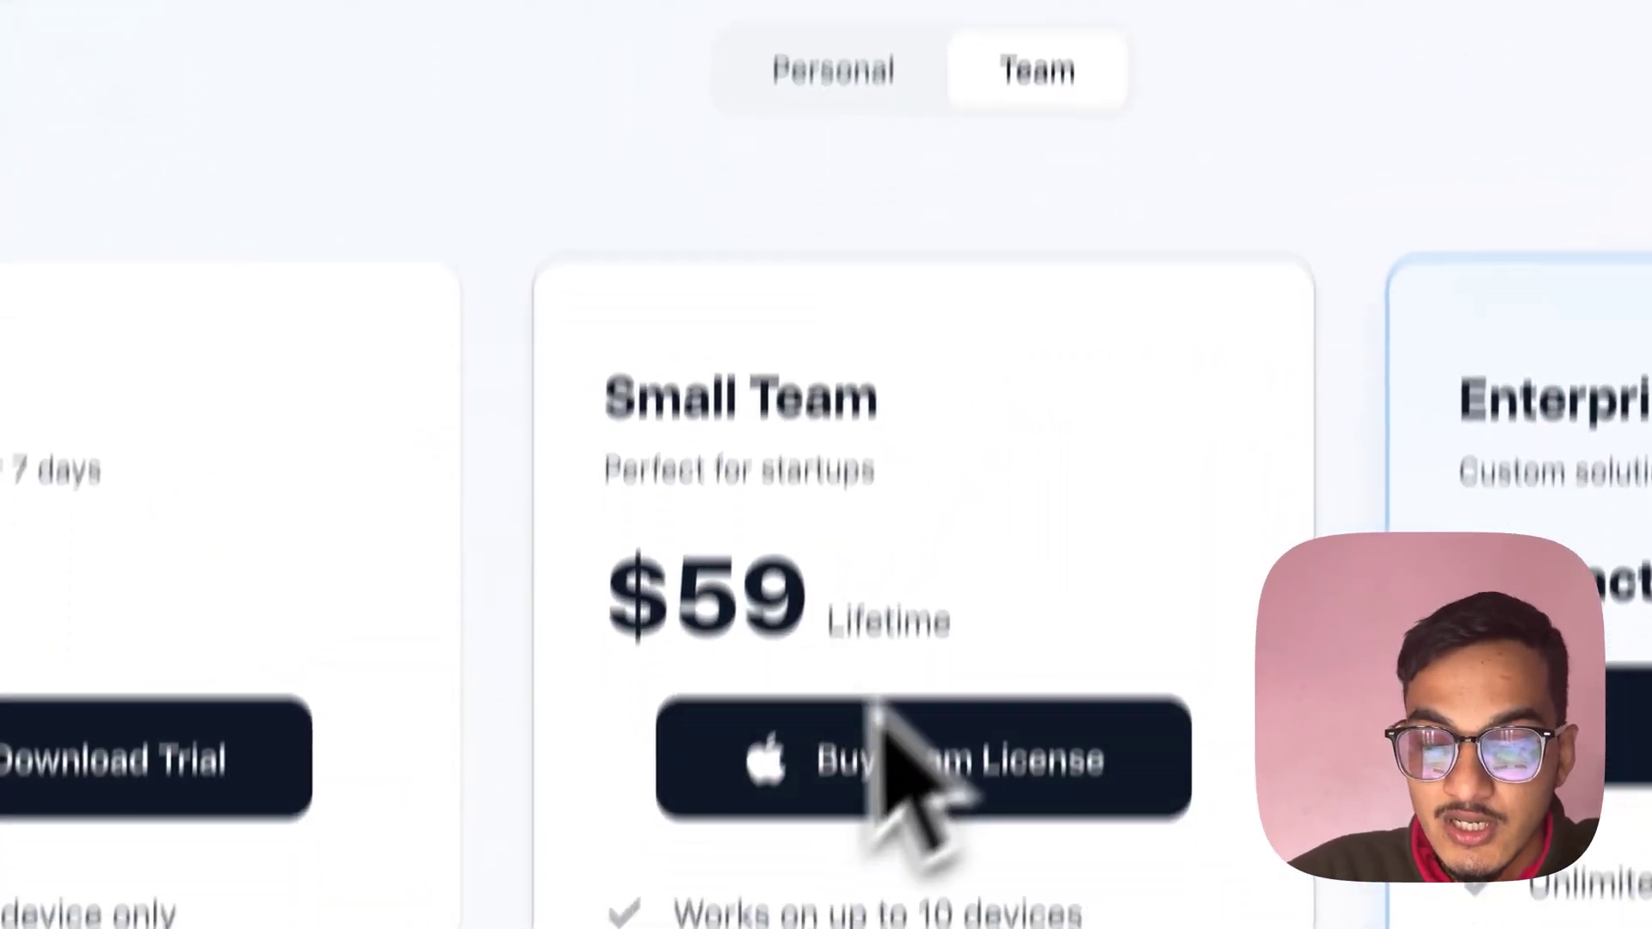
{"action": "left_click_drag", "start_coordinate": [628, 211], "coordinate": [728, 211]}
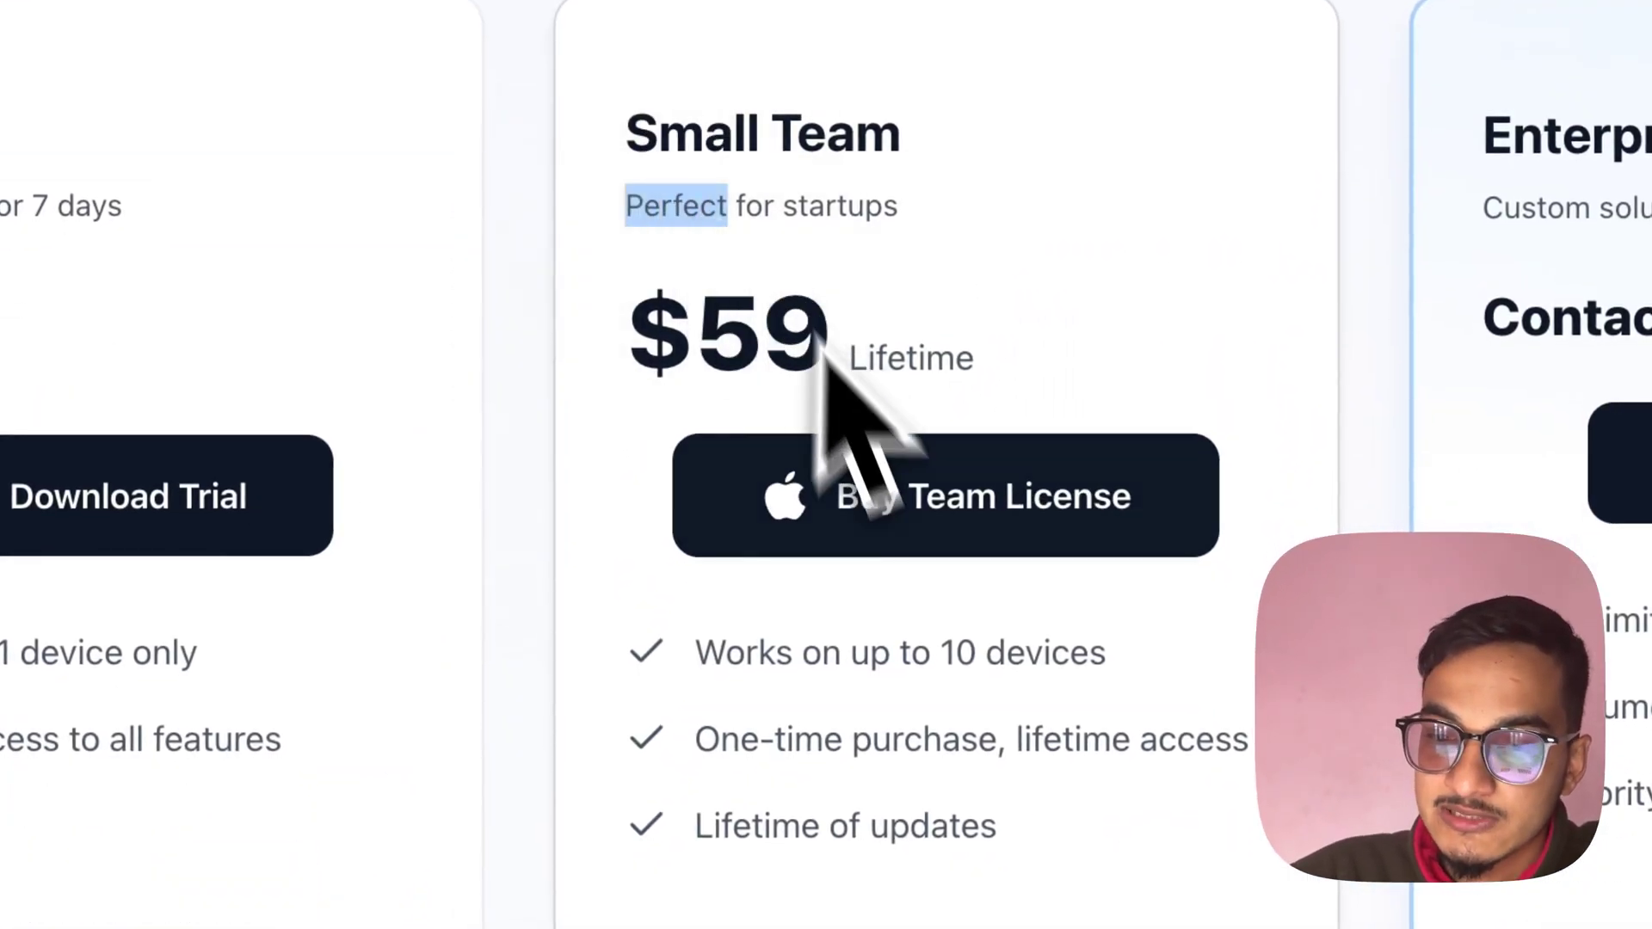
{"action": "left_click_drag", "start_coordinate": [695, 447], "coordinate": [1088, 469]}
{"action": "left_click", "coordinate": [1088, 471]}
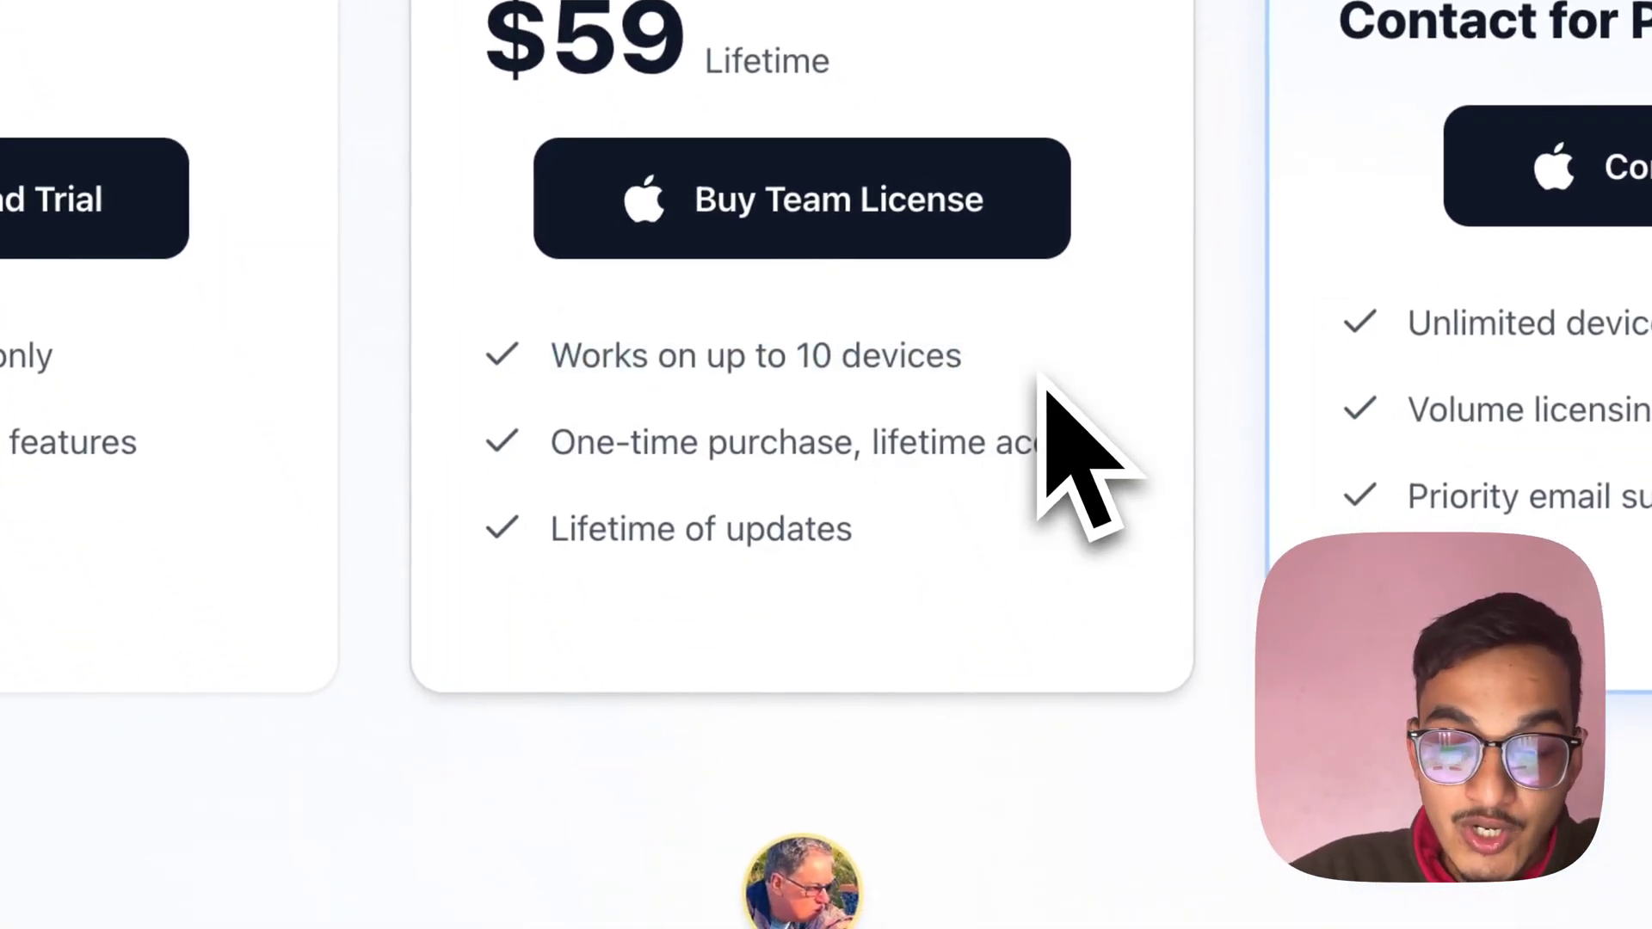